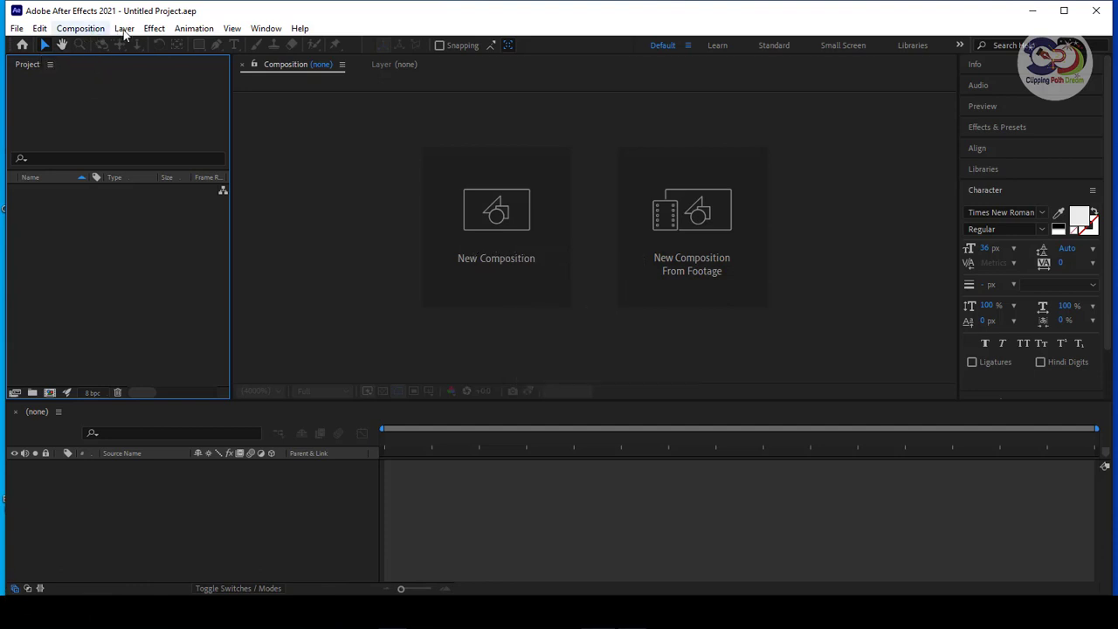
Start a new composition and name it Main.
{"action": "left_click", "coordinate": [80, 28]}
{"action": "left_click", "coordinate": [98, 45]}
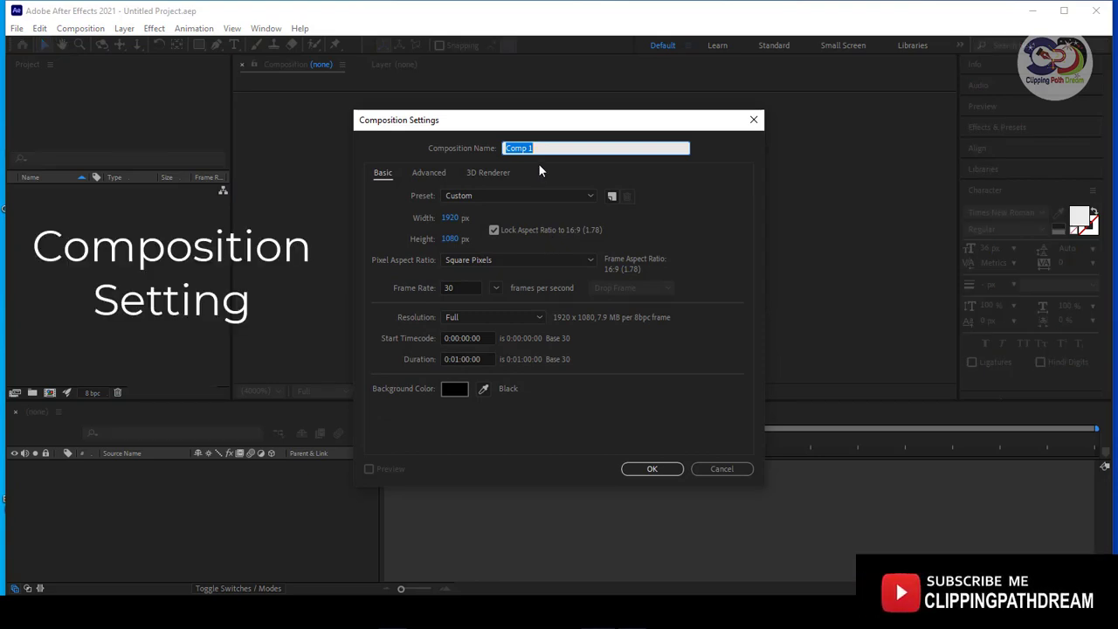
{"action": "type", "text": "Main"}
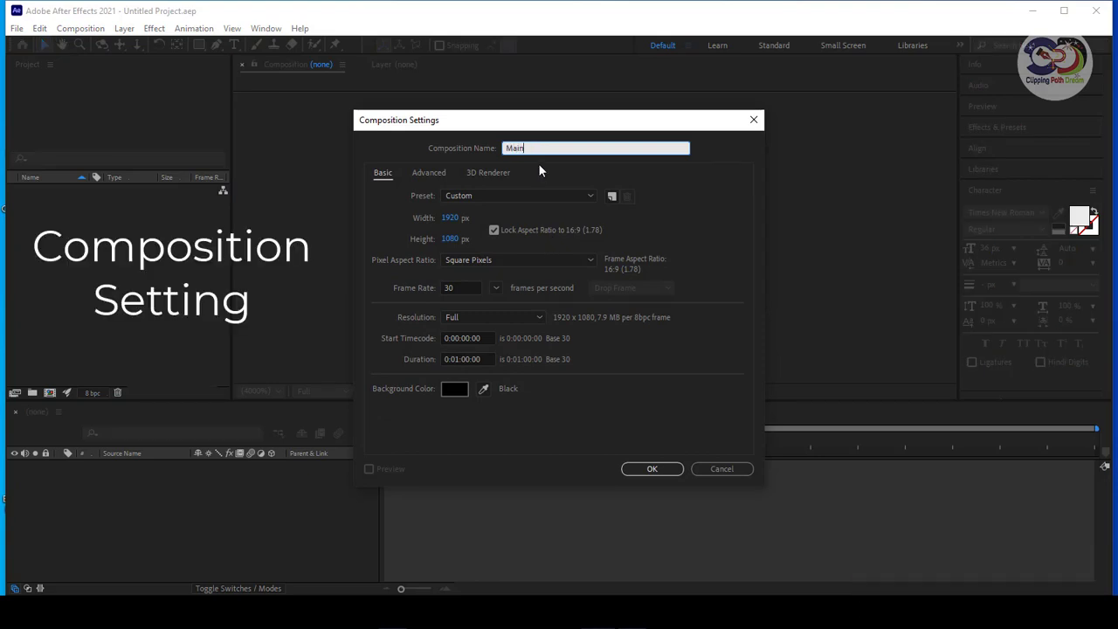
Review the new composition's preset, width, height, pixel aspect ratio, frame rate and resolution settings.
{"action": "left_click", "coordinate": [561, 196]}
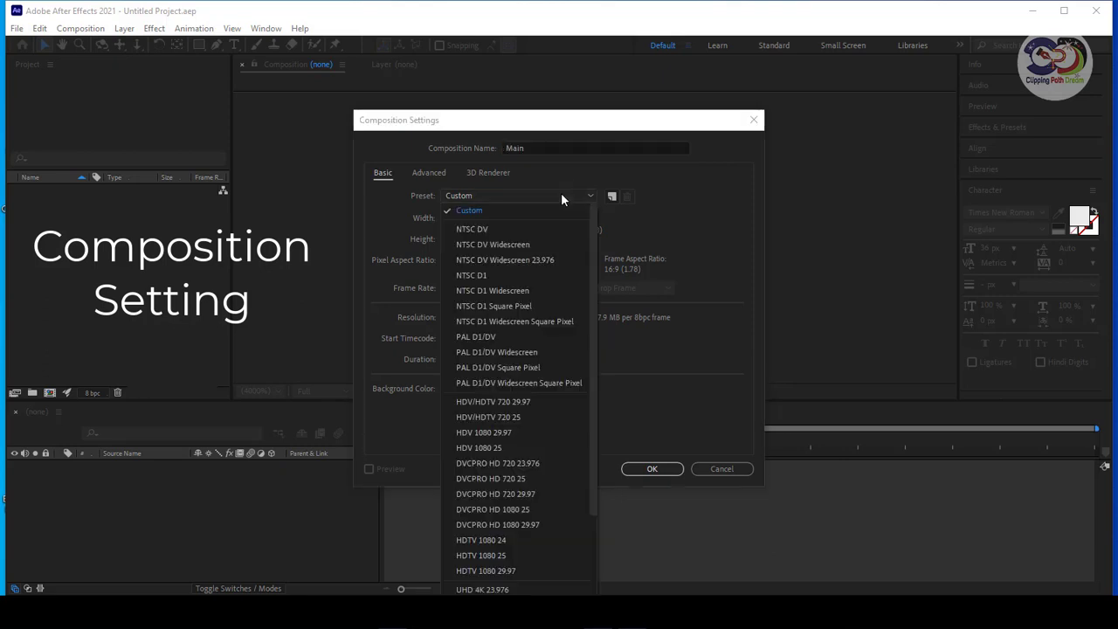
{"action": "left_click", "coordinate": [561, 196]}
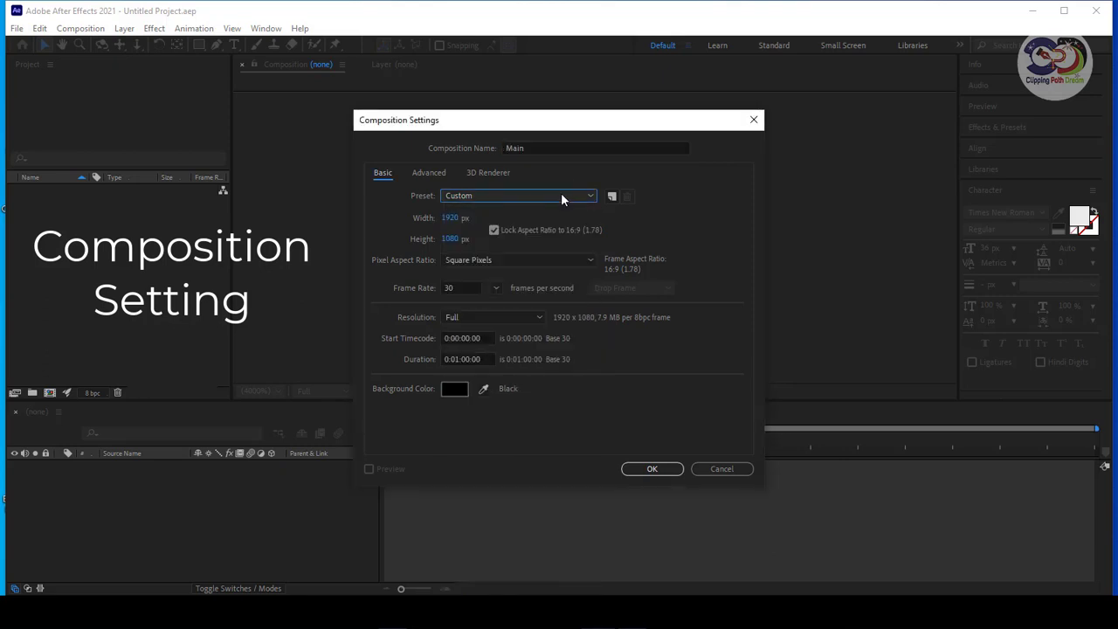
{"action": "left_click", "coordinate": [450, 218]}
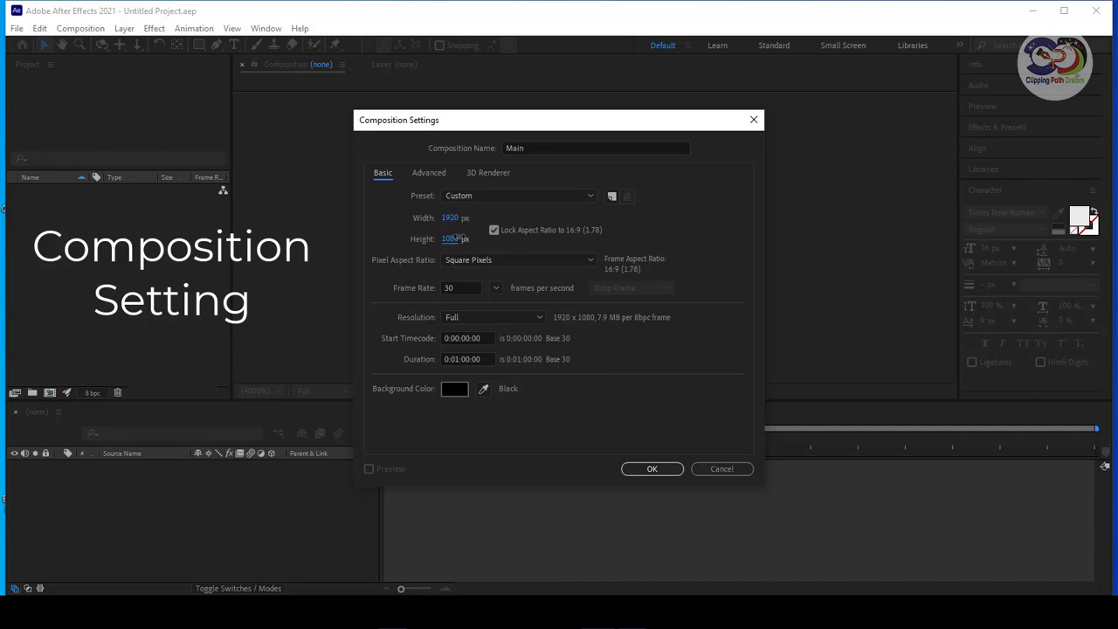
{"action": "left_click", "coordinate": [456, 238]}
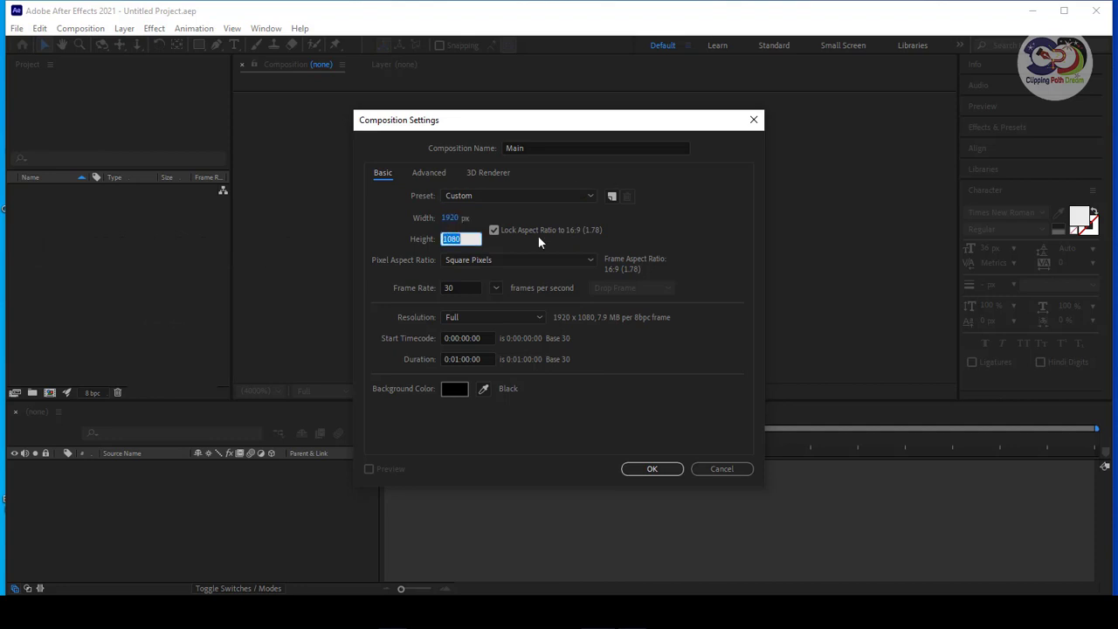
{"action": "left_click", "coordinate": [493, 262]}
{"action": "left_click", "coordinate": [493, 272]}
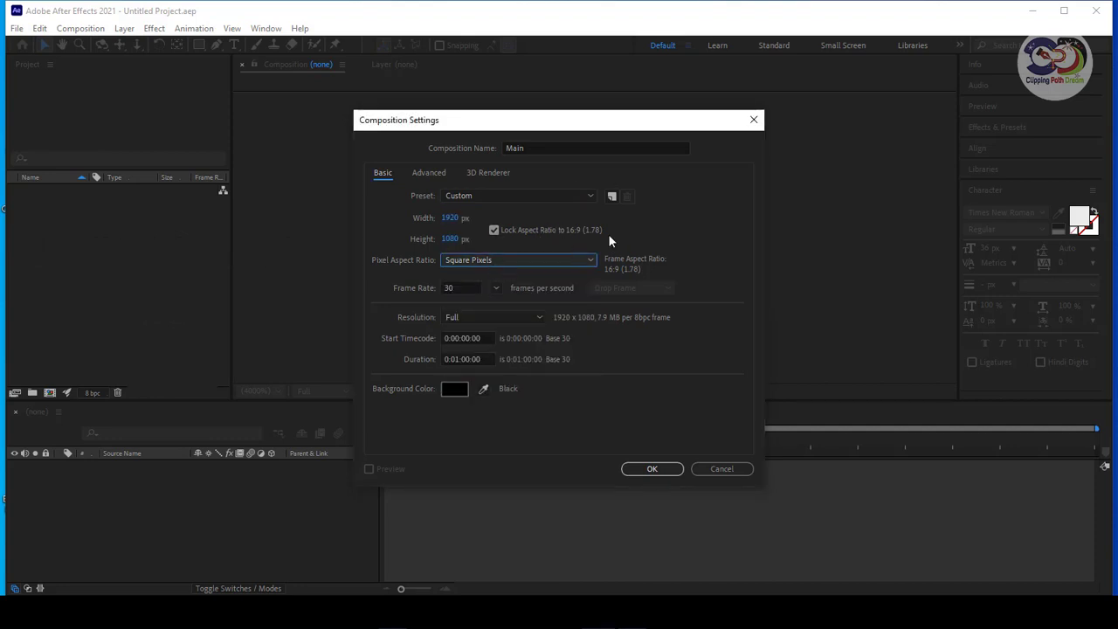
{"action": "left_click", "coordinate": [468, 289]}
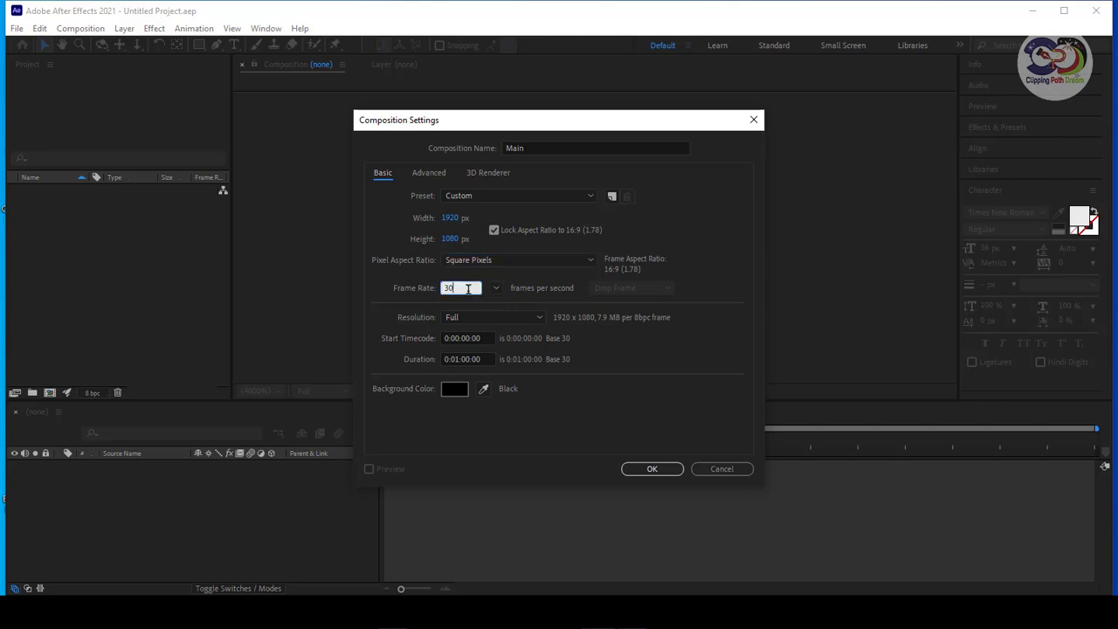
{"action": "left_click_drag", "start_coordinate": [453, 289], "coordinate": [434, 292]}
{"action": "left_click", "coordinate": [467, 318]}
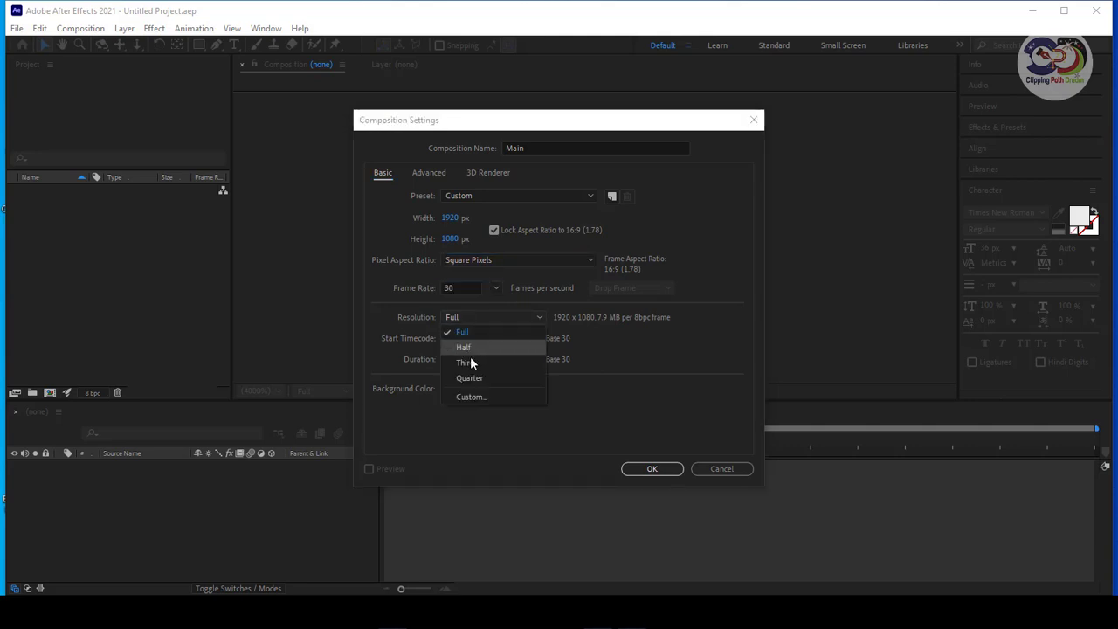
{"action": "left_click", "coordinate": [475, 315]}
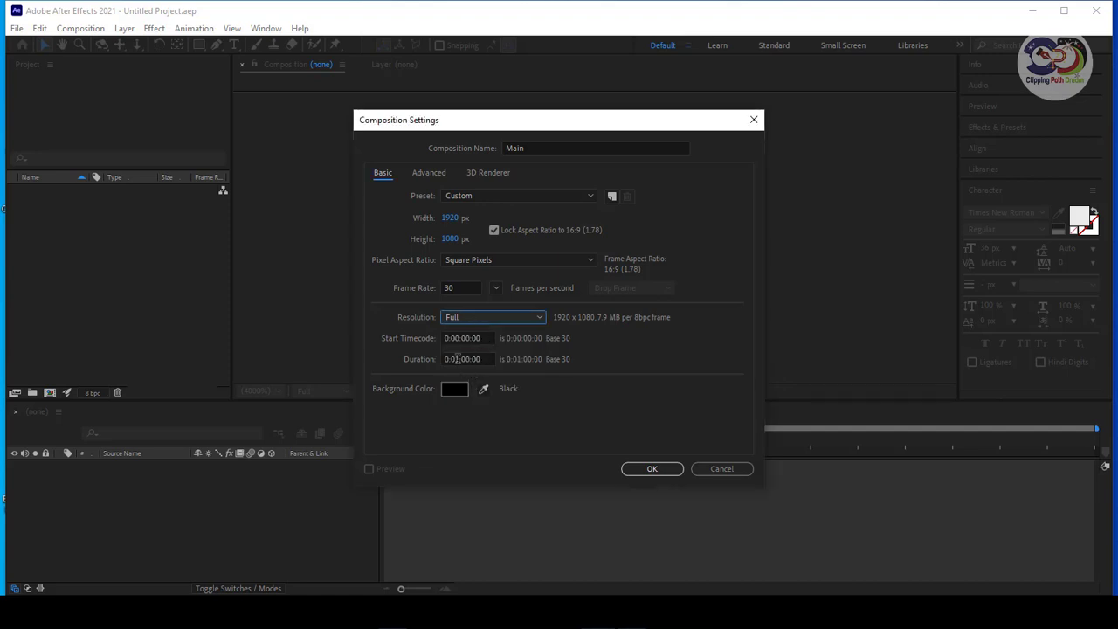
Set the composition's duration to 0:00:06:00 and create the composition.
{"action": "left_click", "coordinate": [459, 359]}
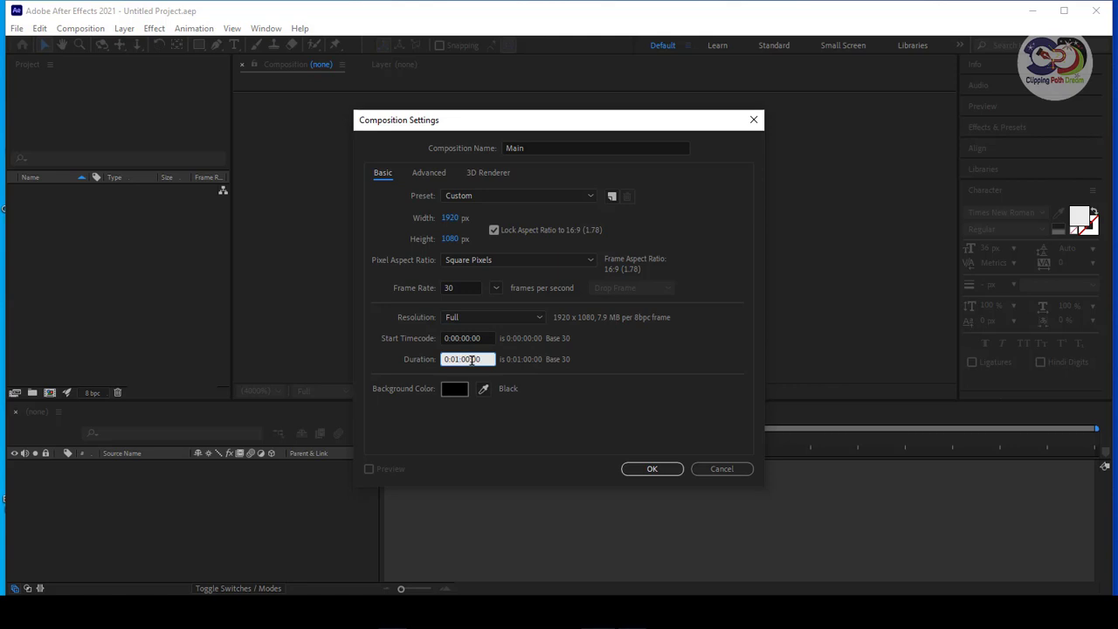
{"action": "key", "text": "Left"}
{"action": "key", "text": "Left"}
{"action": "key", "text": "Left"}
{"action": "key", "text": "Left"}
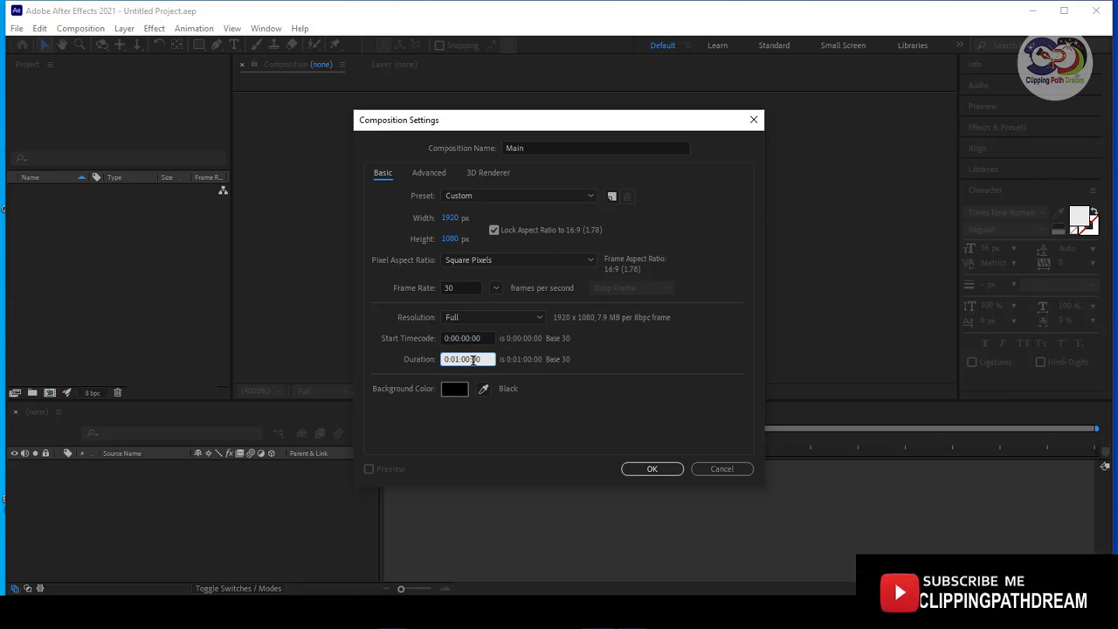
{"action": "key", "text": "BackSpace"}
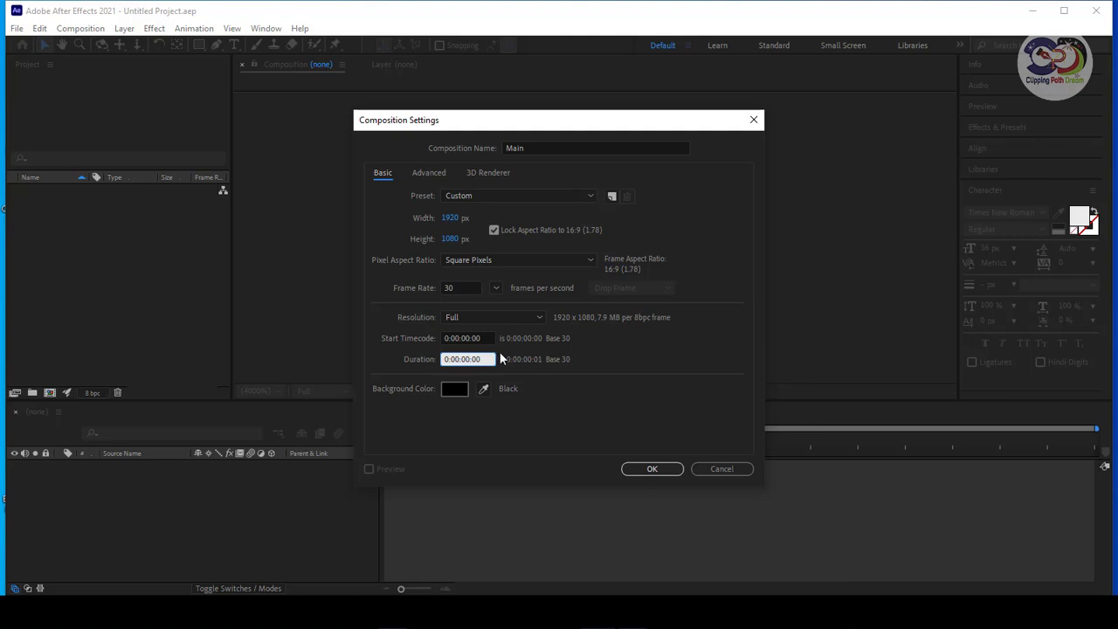
{"action": "type", "text": "6"}
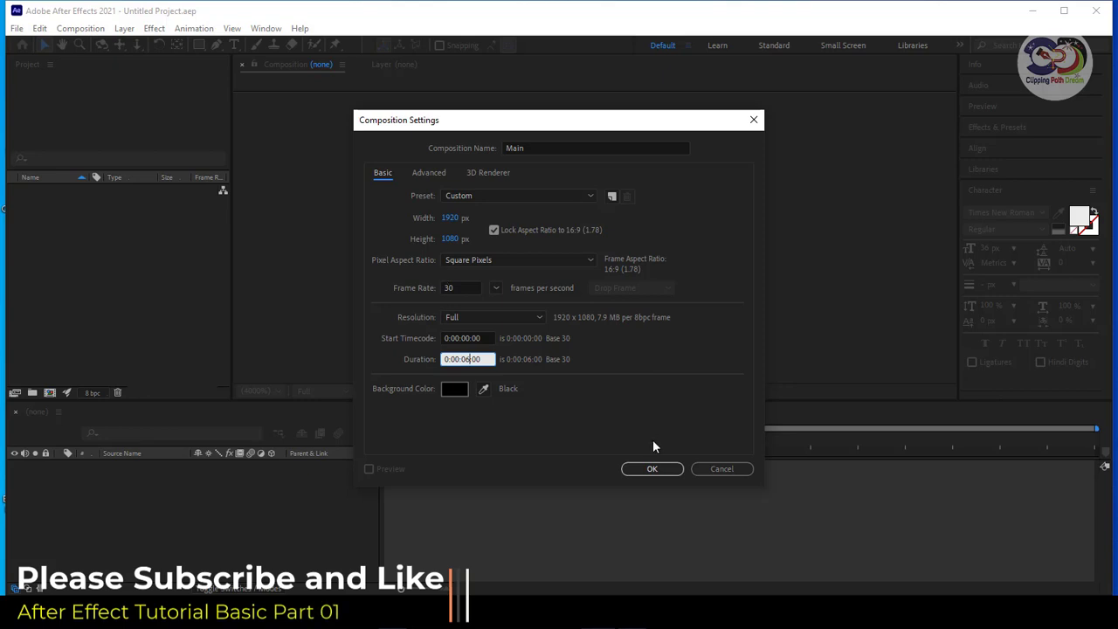
{"action": "left_click", "coordinate": [653, 469]}
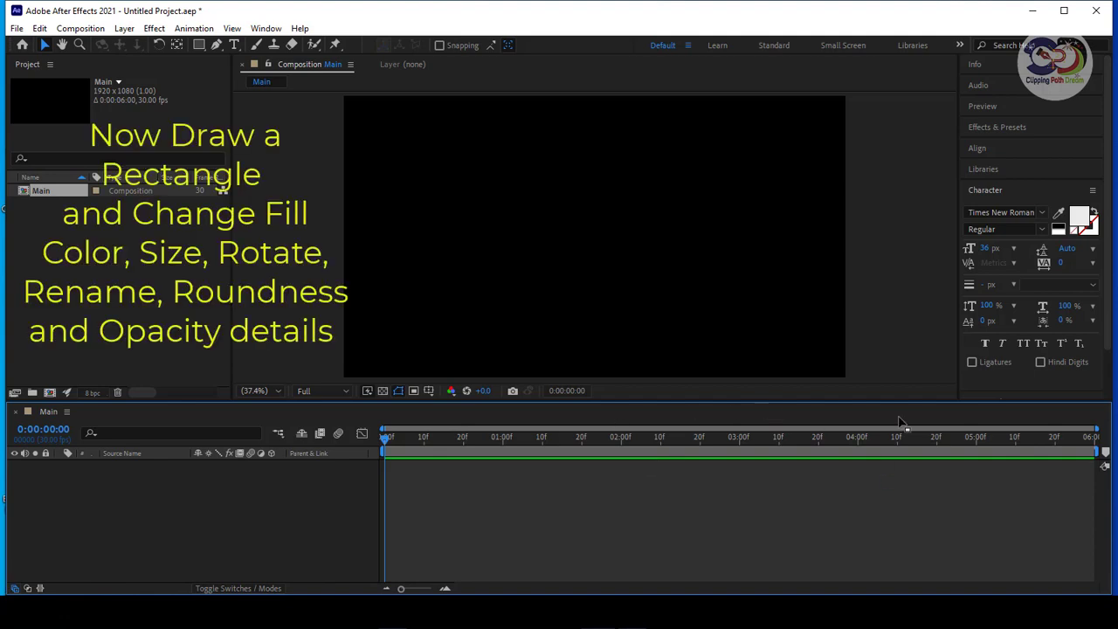
Draw a wide red rectangle with the Rectangle tool just below the middle of the composition.
{"action": "left_click", "coordinate": [200, 42]}
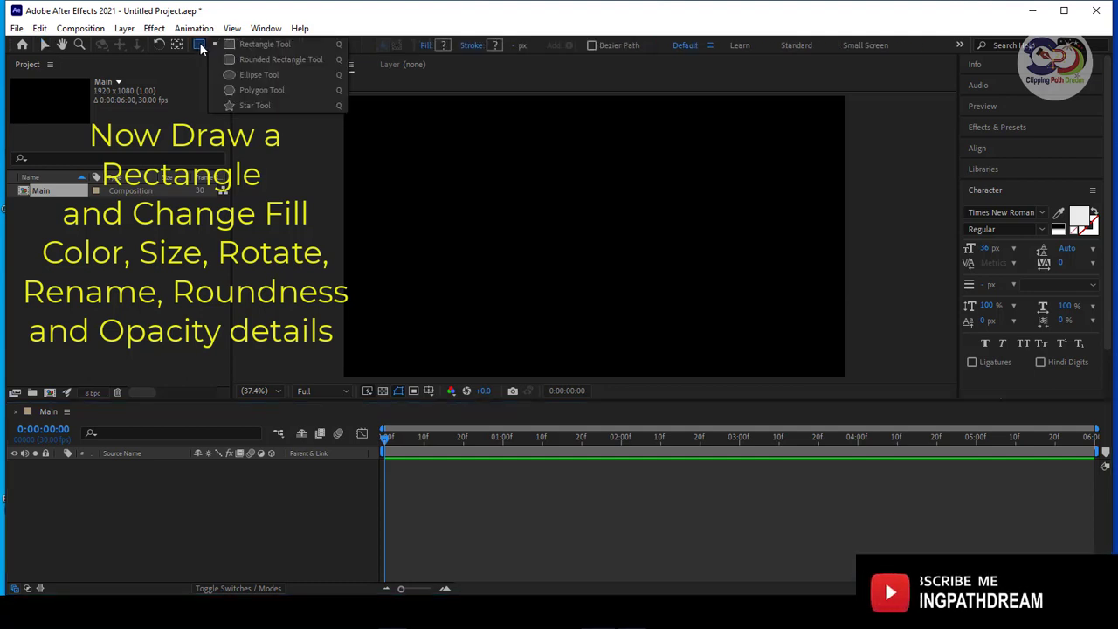
{"action": "left_click", "coordinate": [245, 44]}
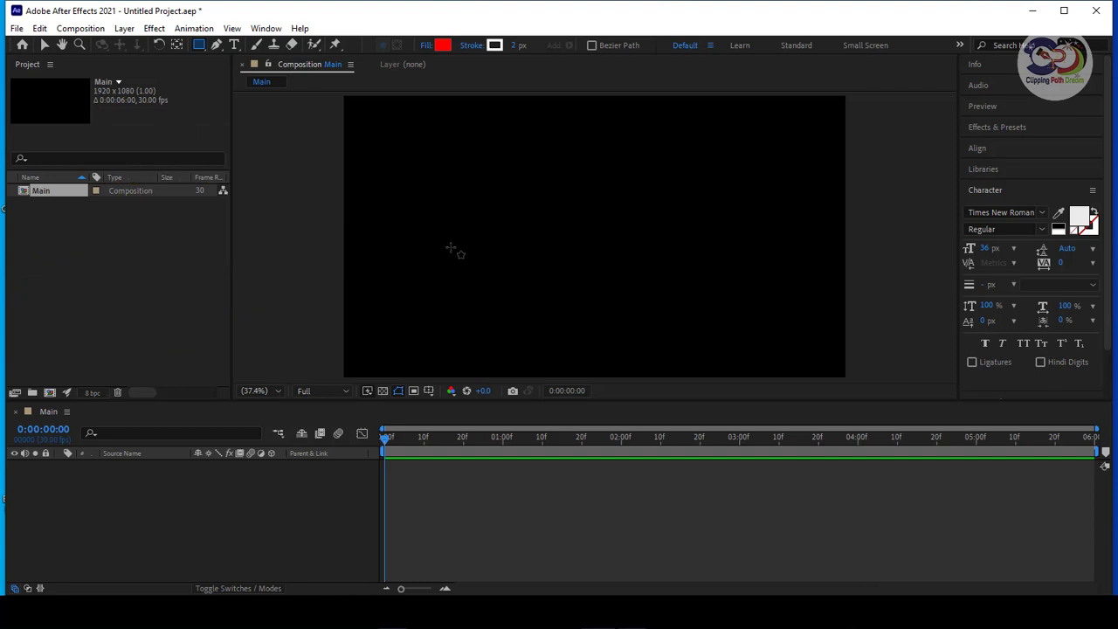
{"action": "left_click", "coordinate": [430, 238]}
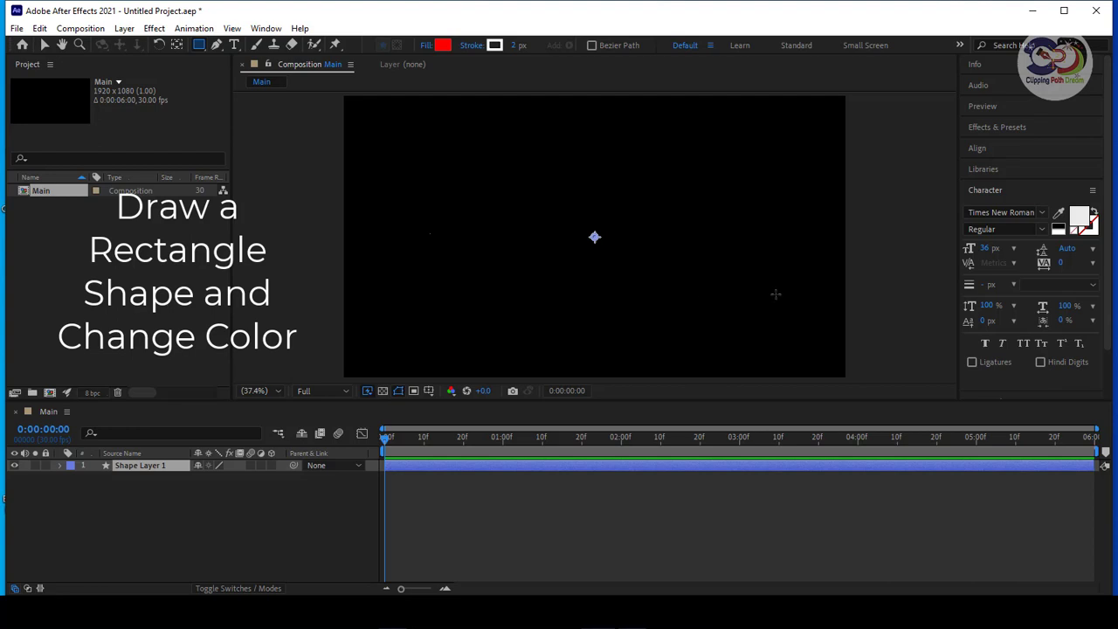
{"action": "left_click_drag", "start_coordinate": [775, 293], "coordinate": [807, 312]}
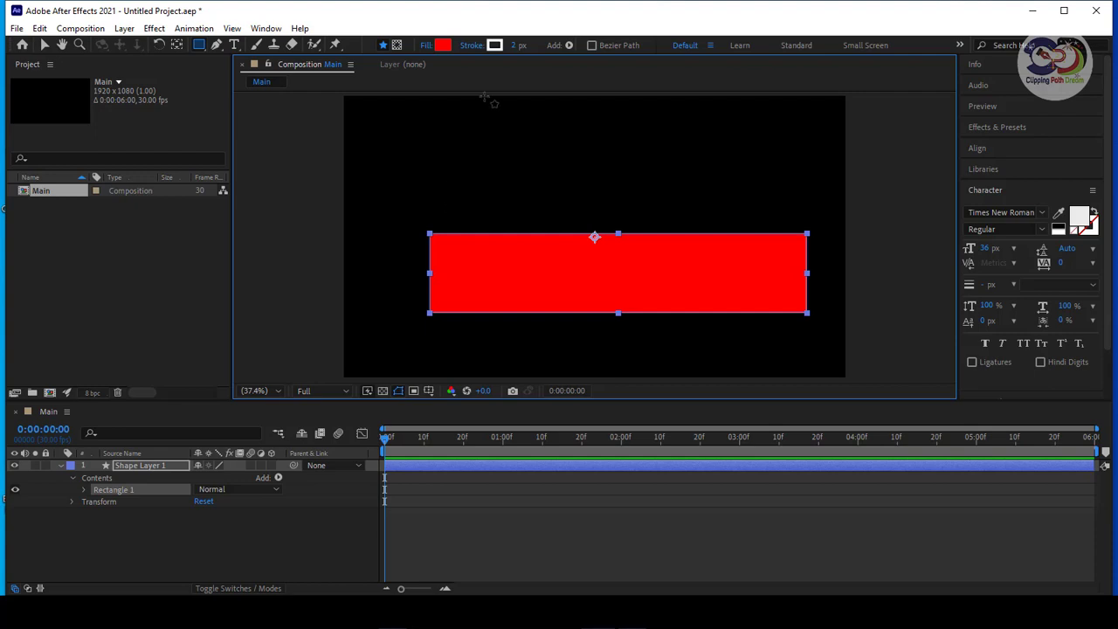
Change the rectangle's fill color to white, FFFFFF.
{"action": "left_click", "coordinate": [441, 47]}
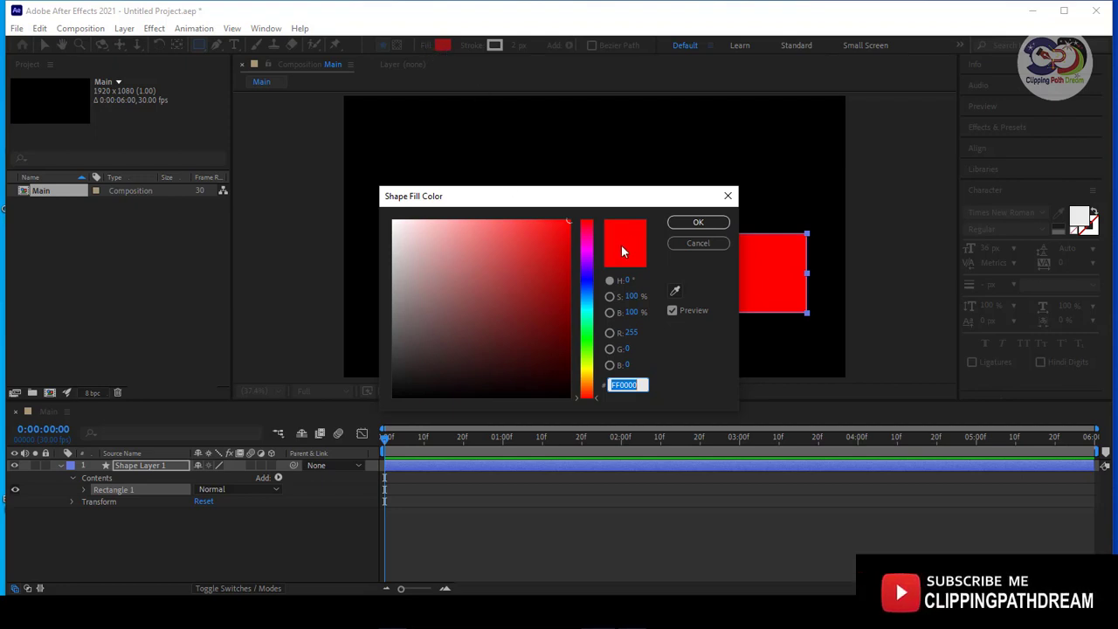
{"action": "left_click", "coordinate": [566, 243]}
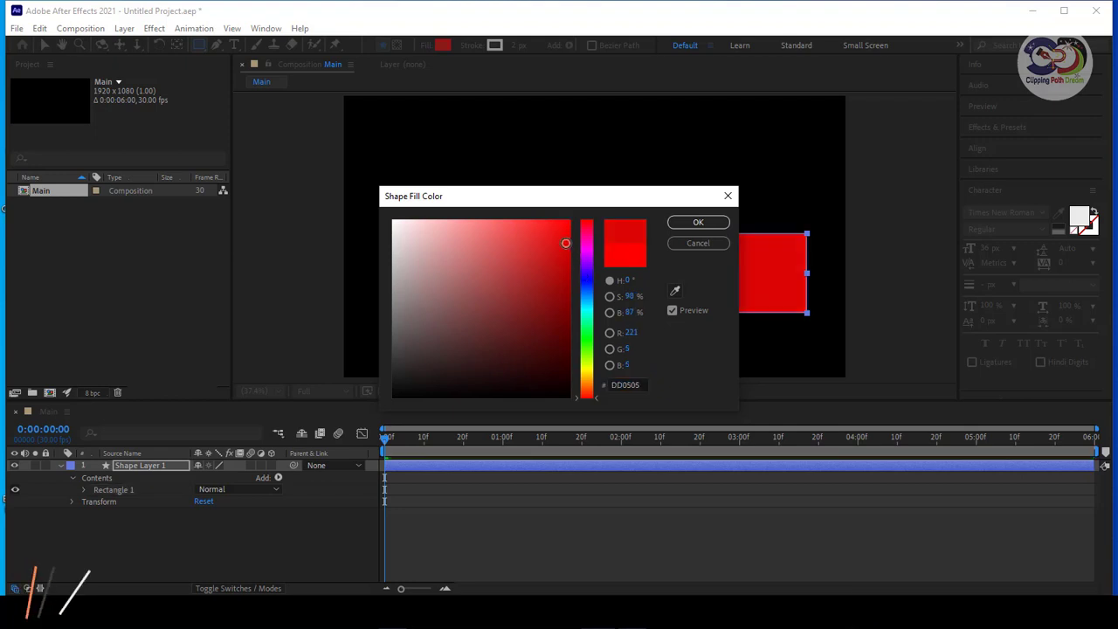
{"action": "left_click", "coordinate": [394, 220]}
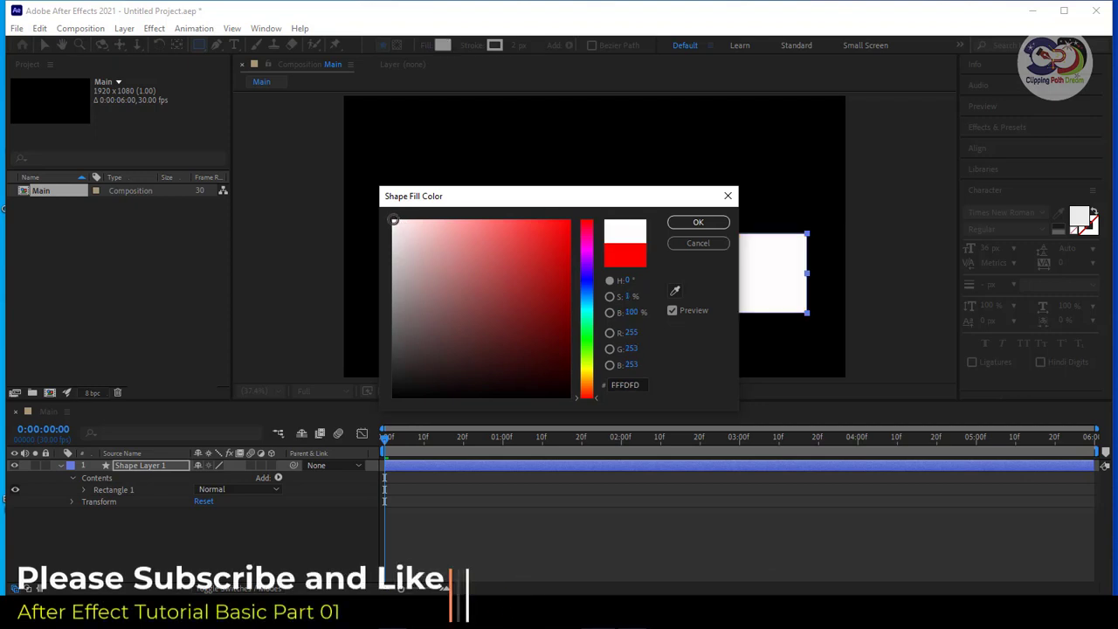
{"action": "left_click", "coordinate": [392, 220]}
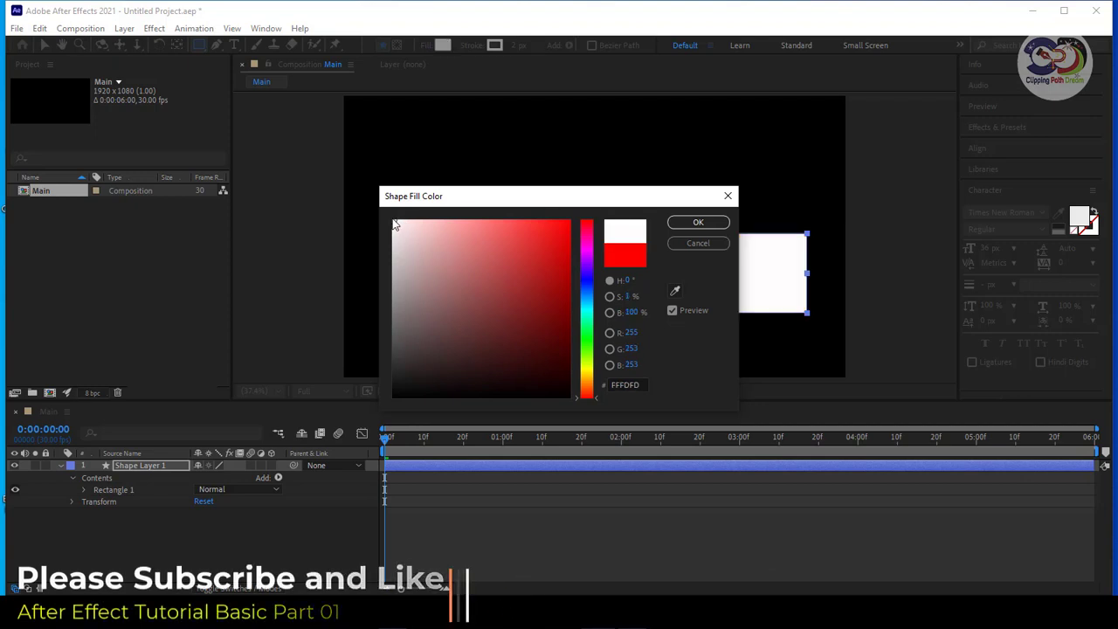
{"action": "left_click", "coordinate": [642, 384]}
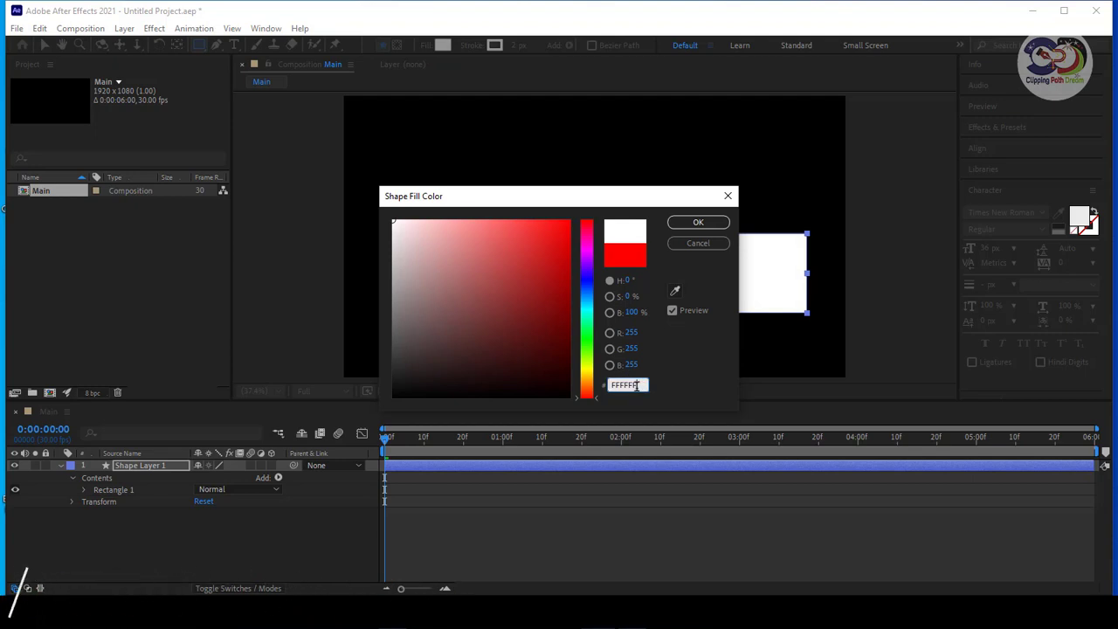
{"action": "left_click_drag", "start_coordinate": [640, 385], "coordinate": [609, 363]}
{"action": "left_click", "coordinate": [699, 224]}
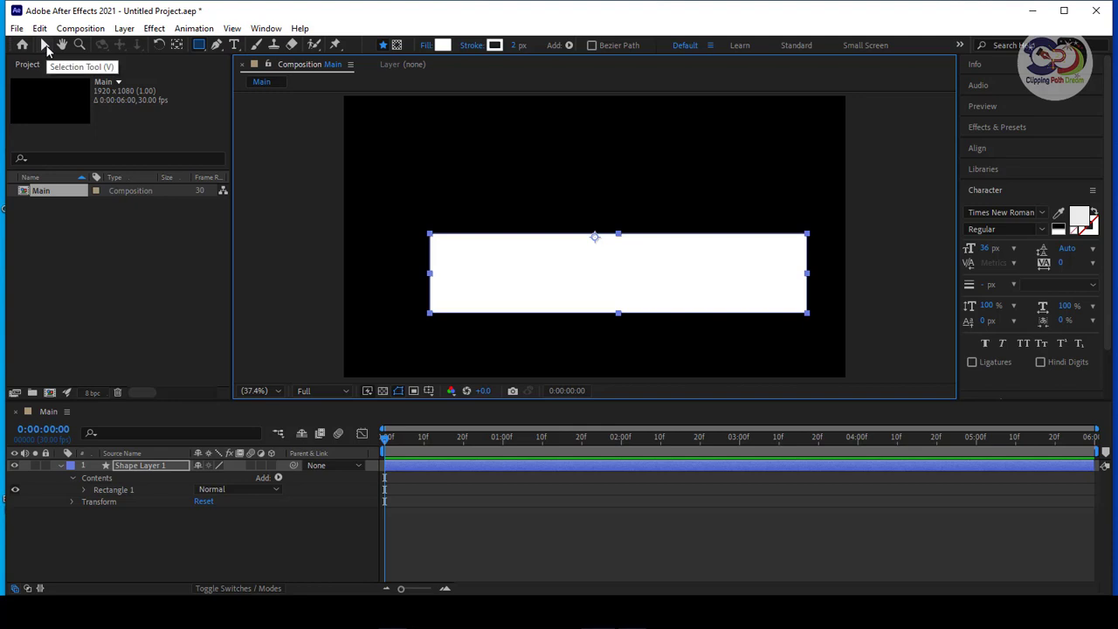
Try moving the shape layer's anchor point to the center of the white rectangle, and undo the move.
{"action": "left_click", "coordinate": [177, 46]}
{"action": "left_click_drag", "start_coordinate": [595, 236], "coordinate": [619, 276]}
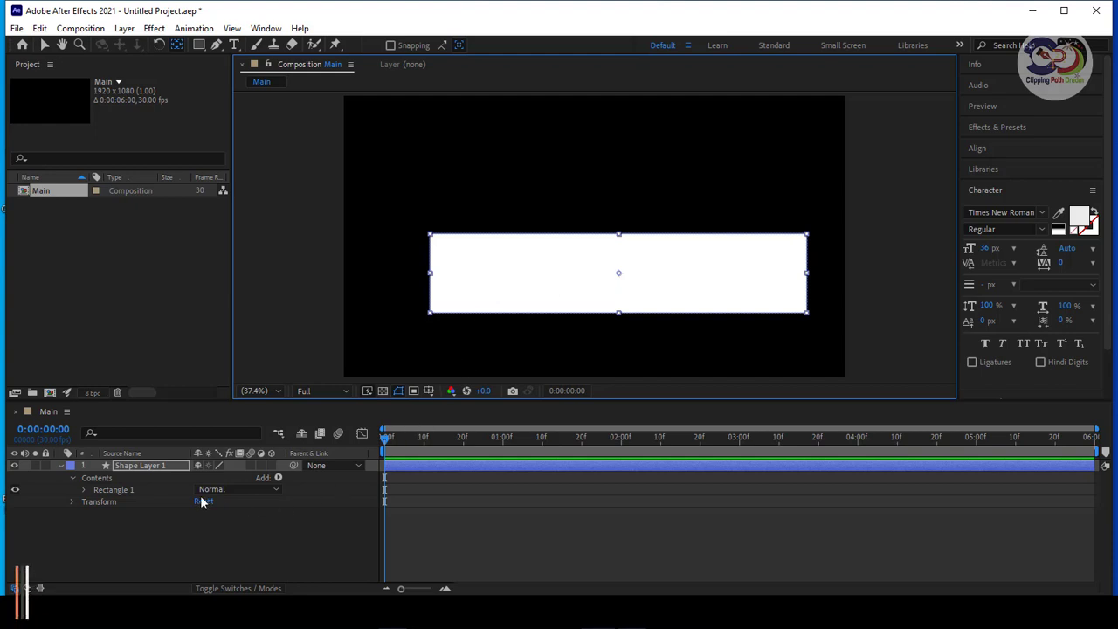
{"action": "left_click", "coordinate": [59, 464]}
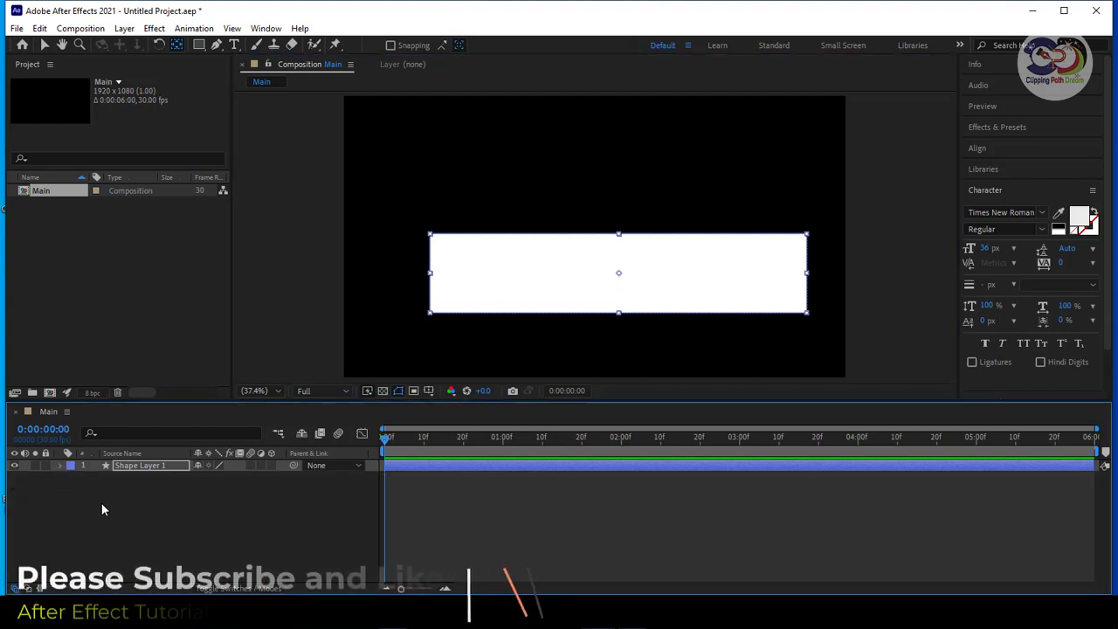
{"action": "key", "text": "ctrl+z"}
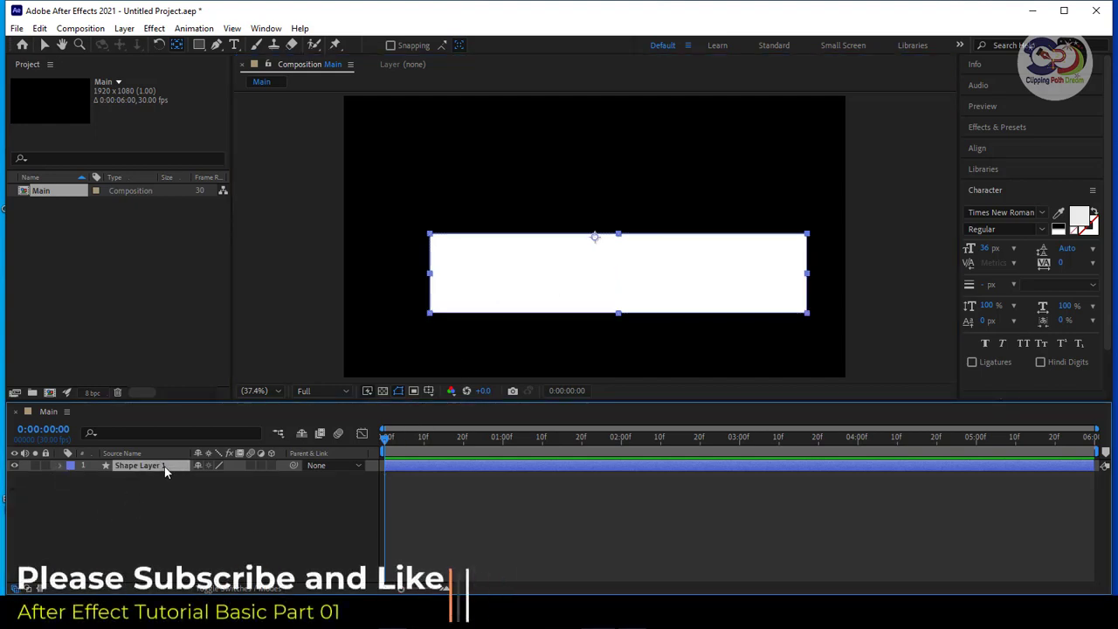
Rename the rectangle's shape layer to Shape 01.
{"action": "right_click", "coordinate": [170, 469]}
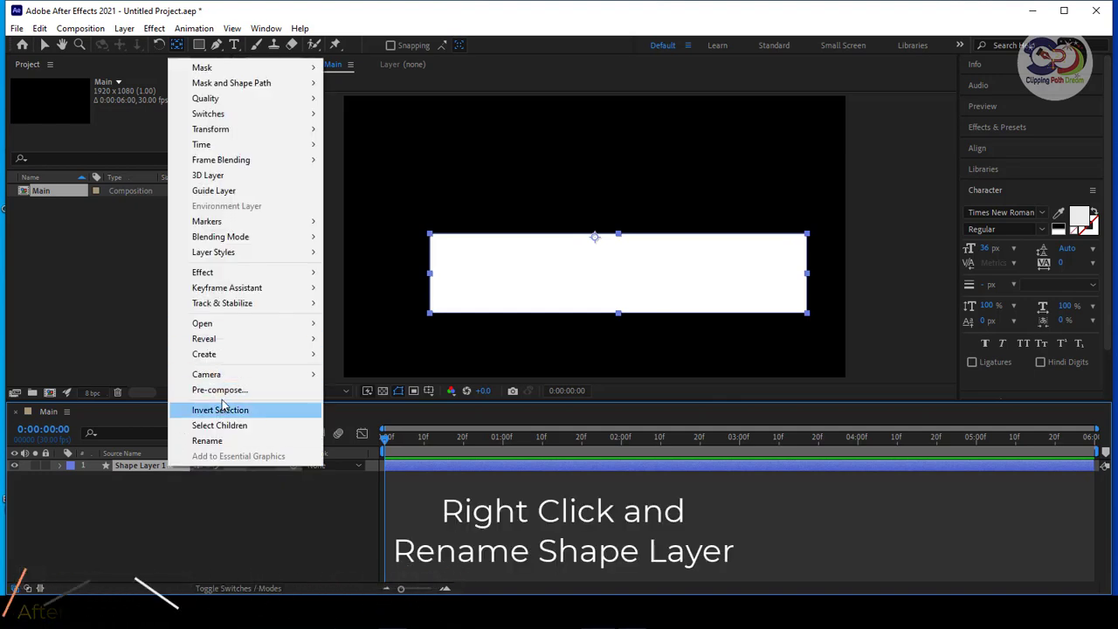
{"action": "left_click", "coordinate": [206, 440]}
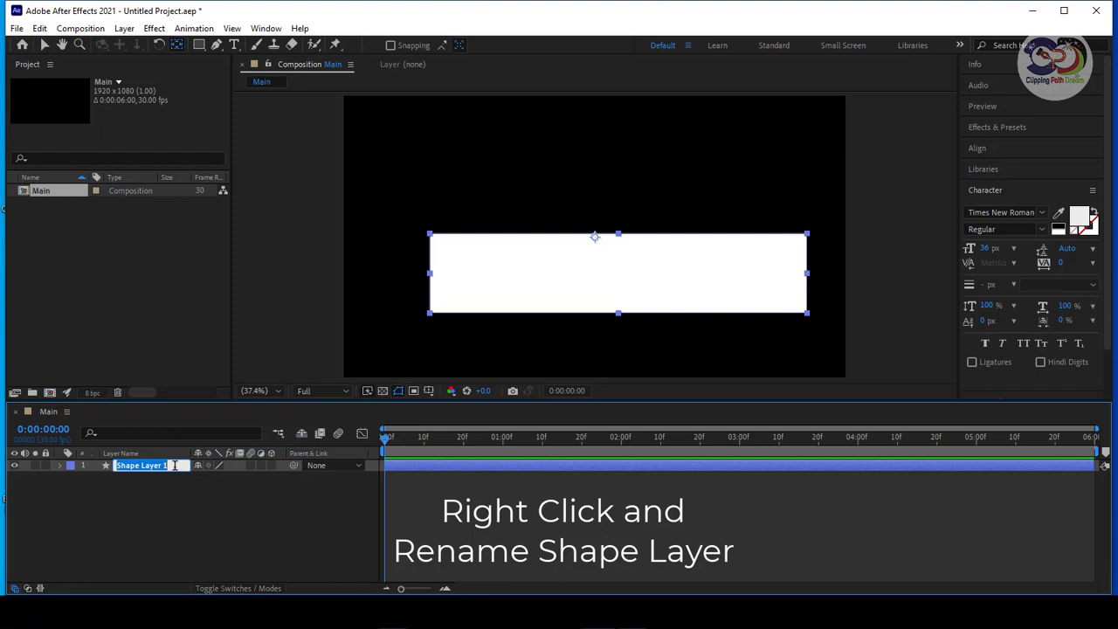
{"action": "left_click_drag", "start_coordinate": [166, 466], "coordinate": [142, 466]}
{"action": "type", "text": "01"}
{"action": "left_click", "coordinate": [163, 510]}
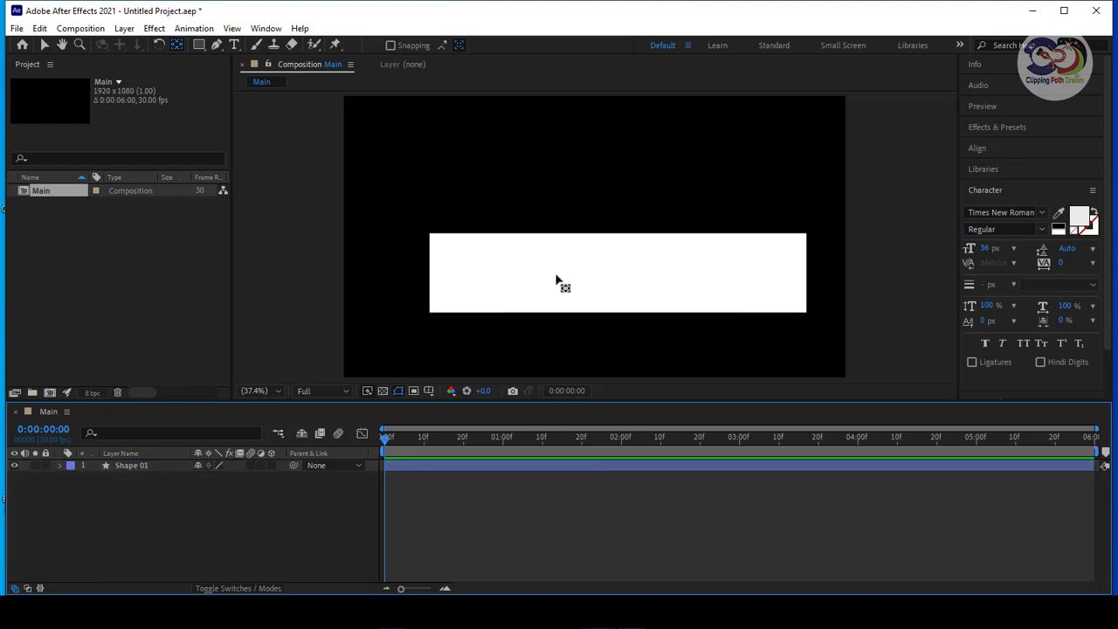
Reveal the Scale property of the Shape 01 layer and reduce it to 99%.
{"action": "key", "text": "ctrl+a"}
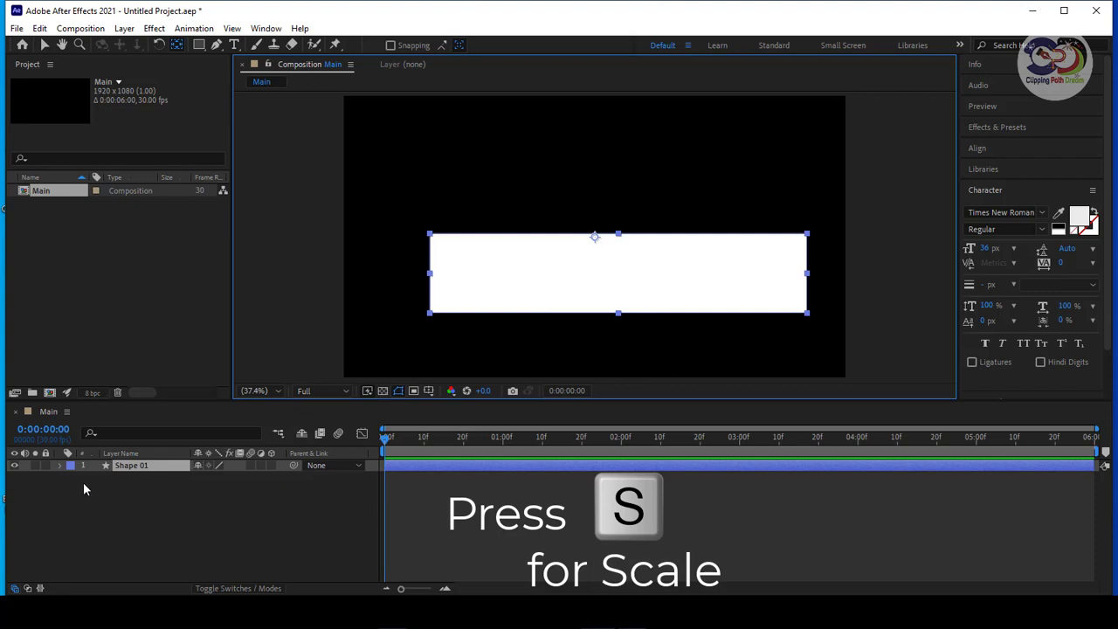
{"action": "key", "text": "s"}
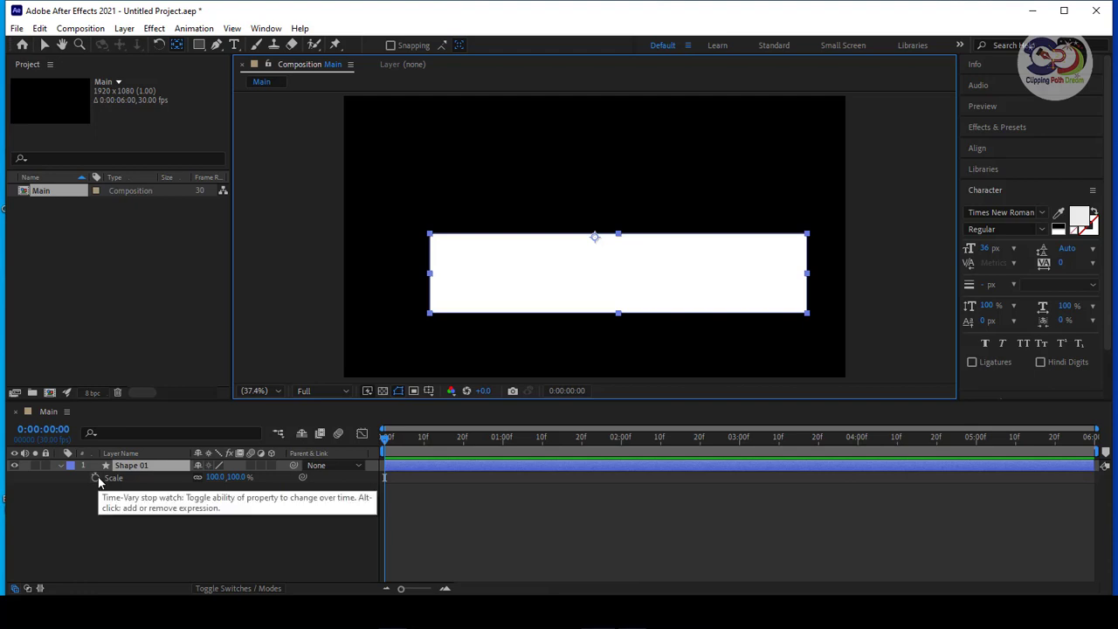
{"action": "mouse_move", "coordinate": [213, 484]}
{"action": "left_mouse_down"}
{"action": "mouse_move", "coordinate": [242, 484]}
{"action": "mouse_move", "coordinate": [207, 484]}
{"action": "mouse_move", "coordinate": [234, 478]}
{"action": "mouse_move", "coordinate": [215, 478]}
{"action": "left_mouse_up"}
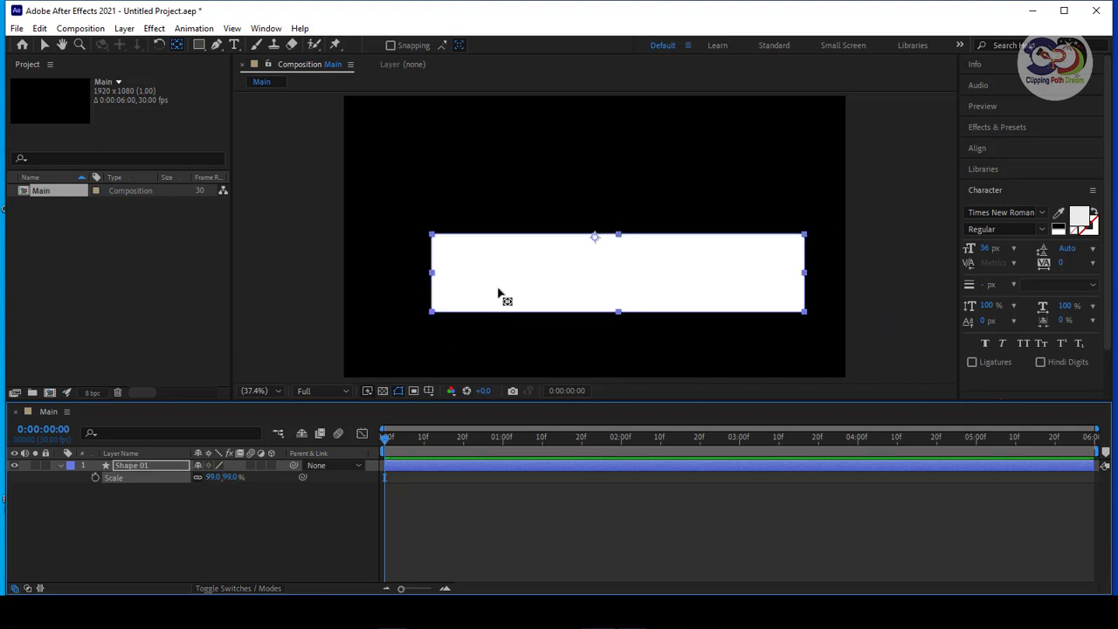
Move the white rectangle slightly left and down in the composition, to a layer position of about 869, 548.
{"action": "left_click", "coordinate": [44, 45]}
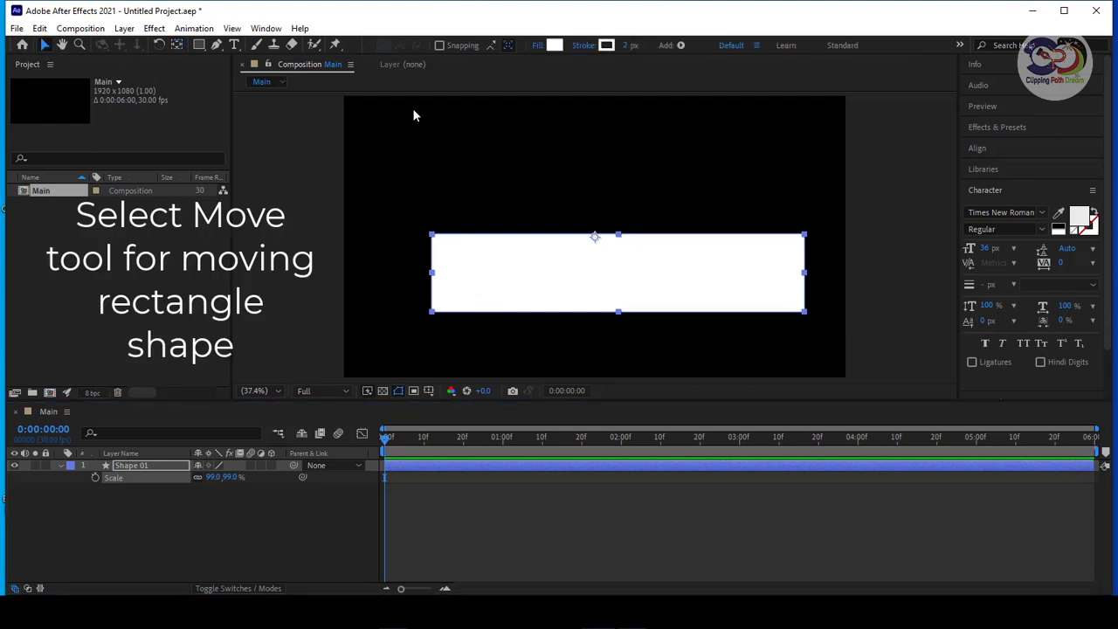
{"action": "mouse_move", "coordinate": [506, 281]}
{"action": "left_mouse_down"}
{"action": "mouse_move", "coordinate": [465, 278]}
{"action": "mouse_move", "coordinate": [488, 283]}
{"action": "left_mouse_up"}
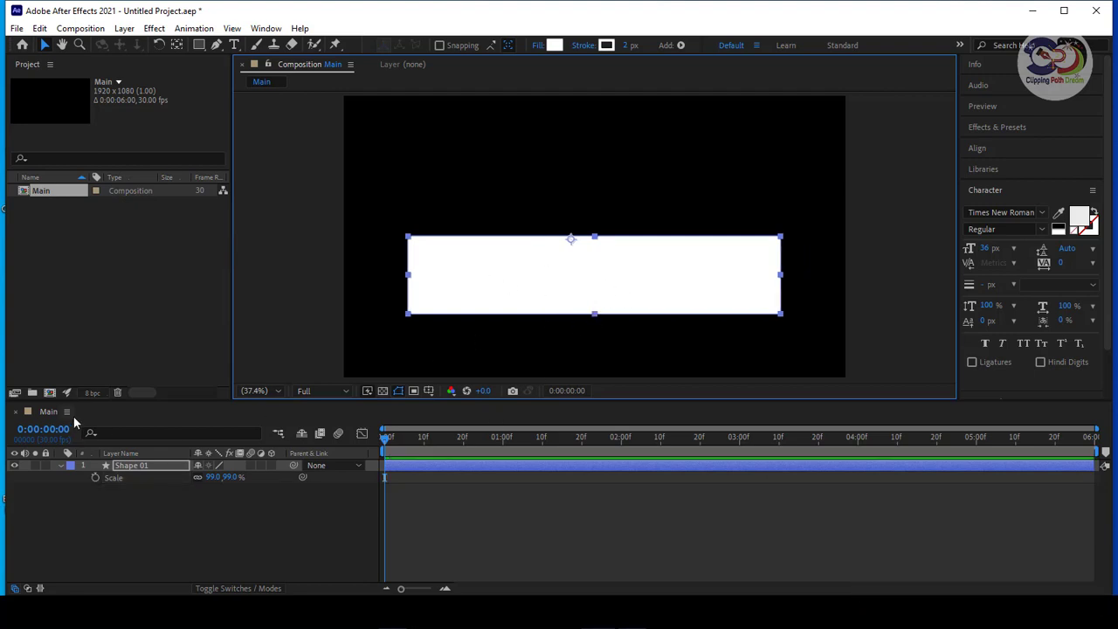
Unlink the Scale proportions of Shape 01, set the scale to 110% horizontally and 140% vertically, and relink them.
{"action": "left_click", "coordinate": [230, 484]}
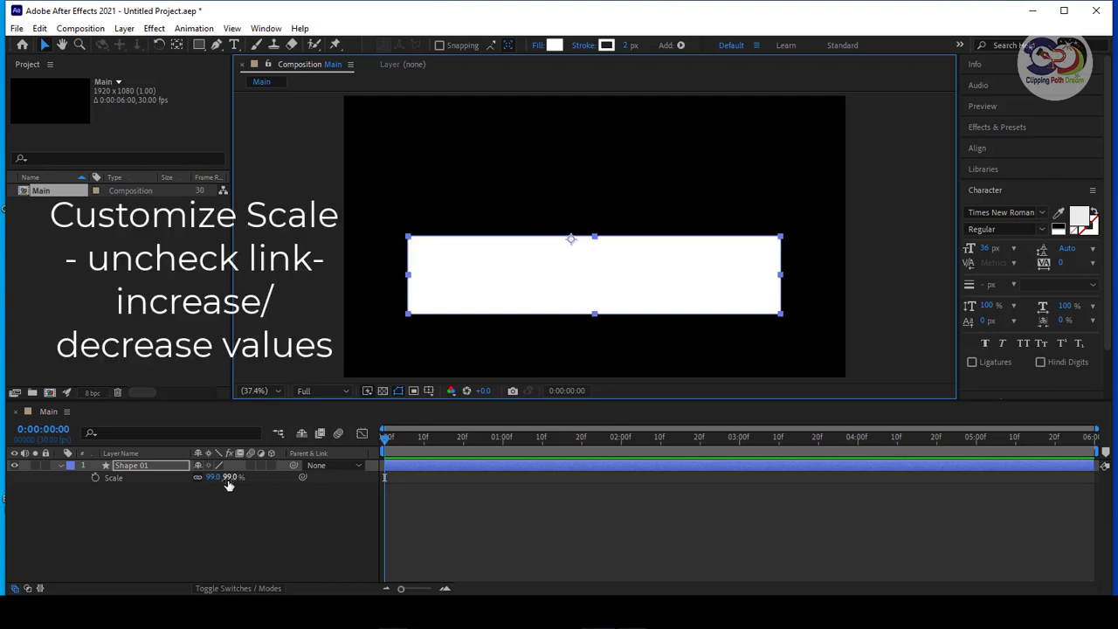
{"action": "left_click", "coordinate": [199, 479]}
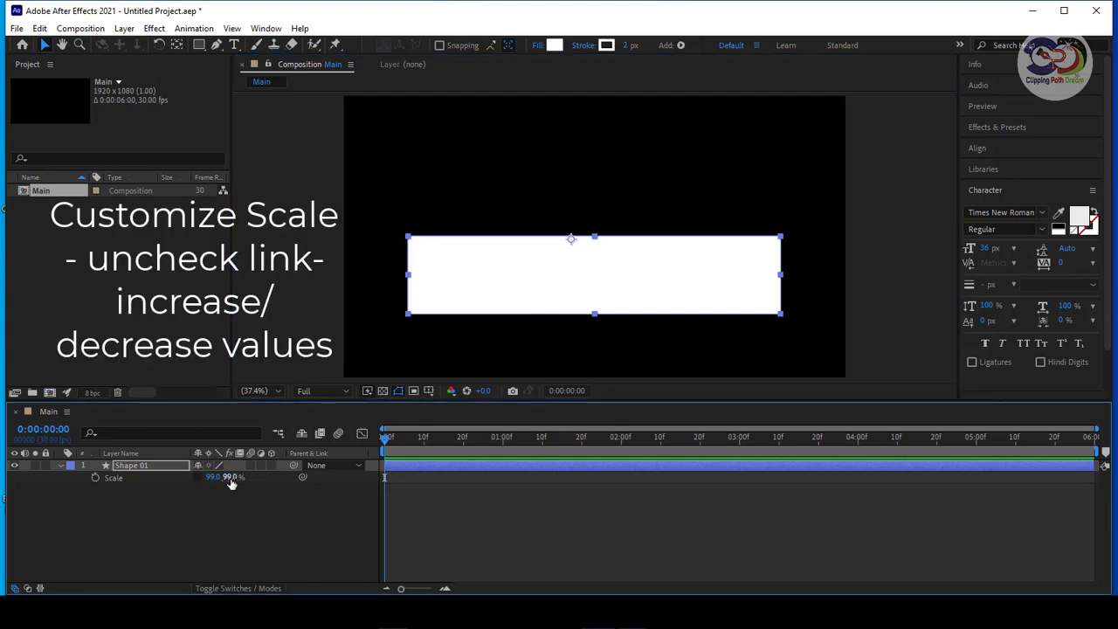
{"action": "left_click_drag", "start_coordinate": [231, 483], "coordinate": [265, 483]}
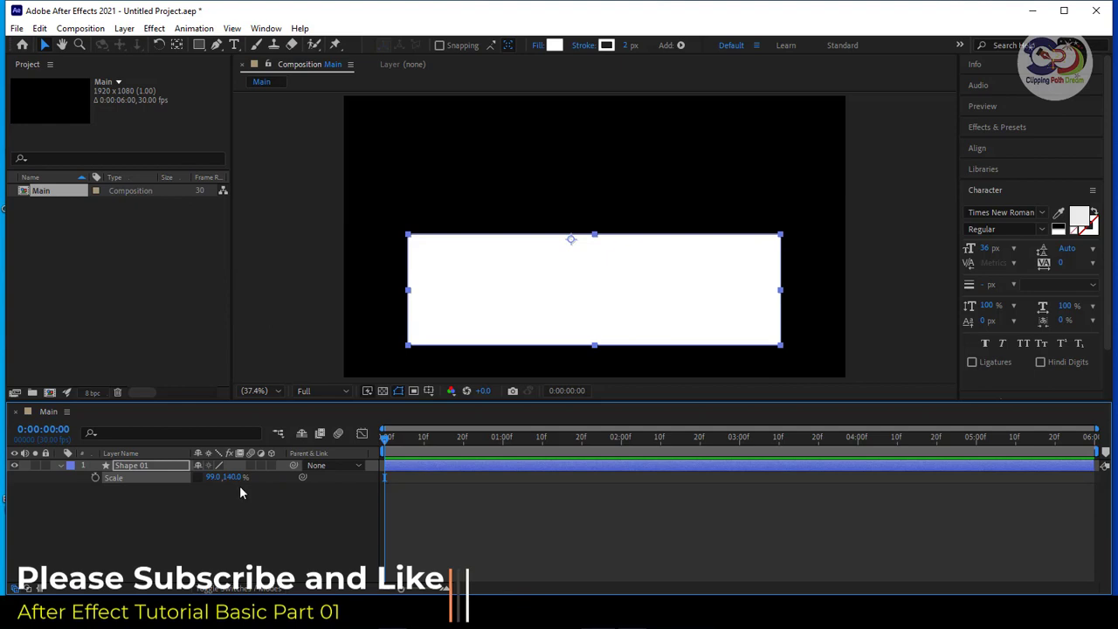
{"action": "left_click", "coordinate": [219, 477]}
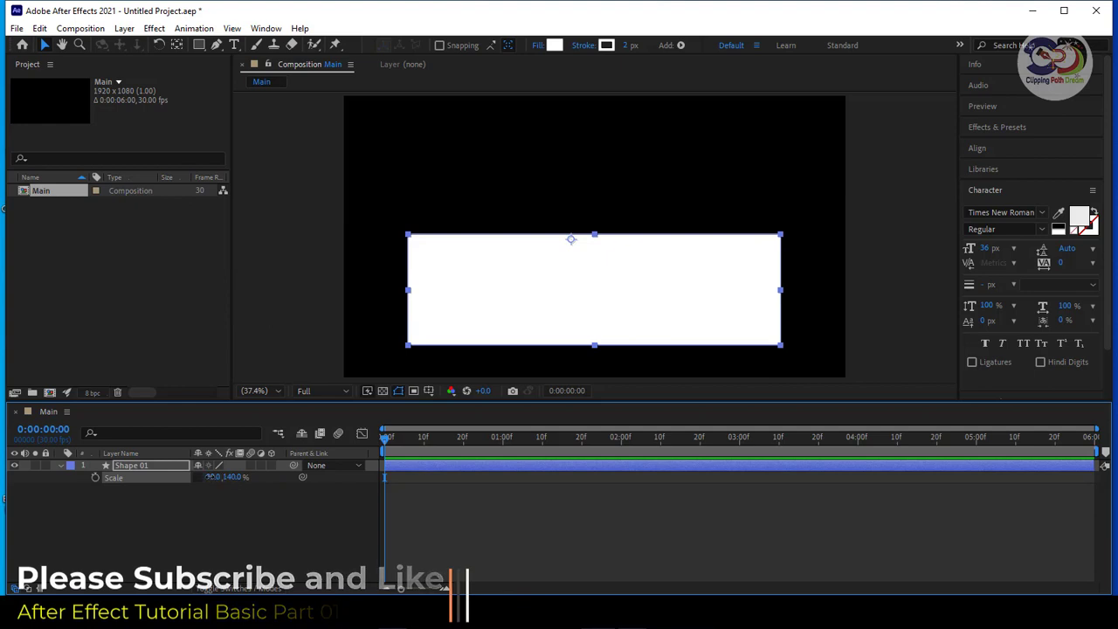
{"action": "left_click_drag", "start_coordinate": [211, 478], "coordinate": [225, 479]}
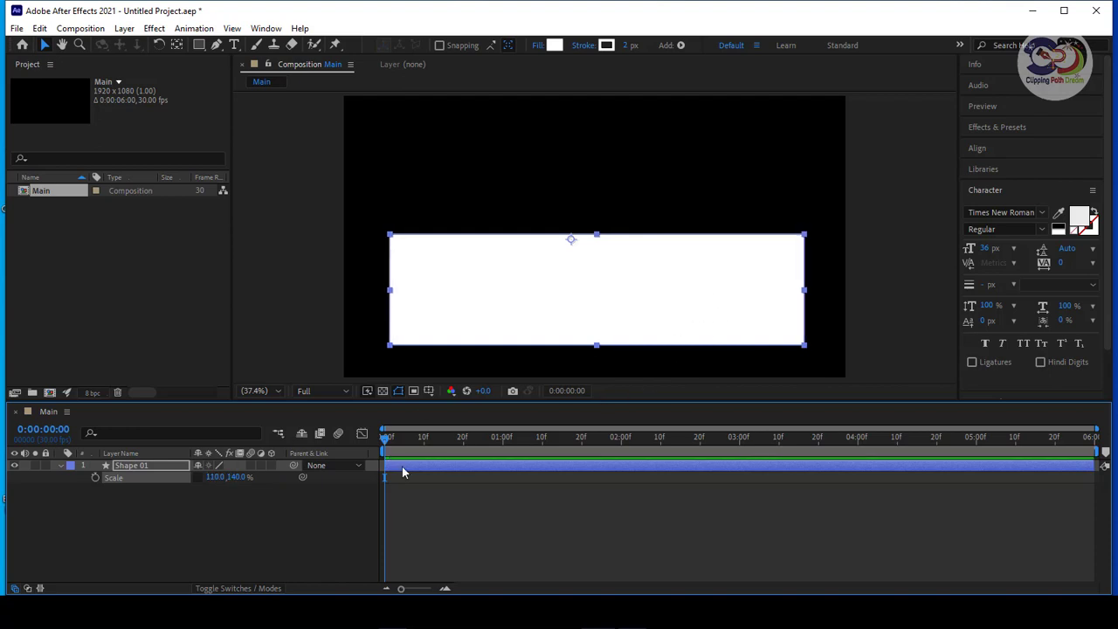
{"action": "left_click", "coordinate": [197, 477]}
Expand the contents of Shape 01 down to Rectangle Path 1, set its Roundness to 35, and deselect the shape.
{"action": "left_click", "coordinate": [61, 466]}
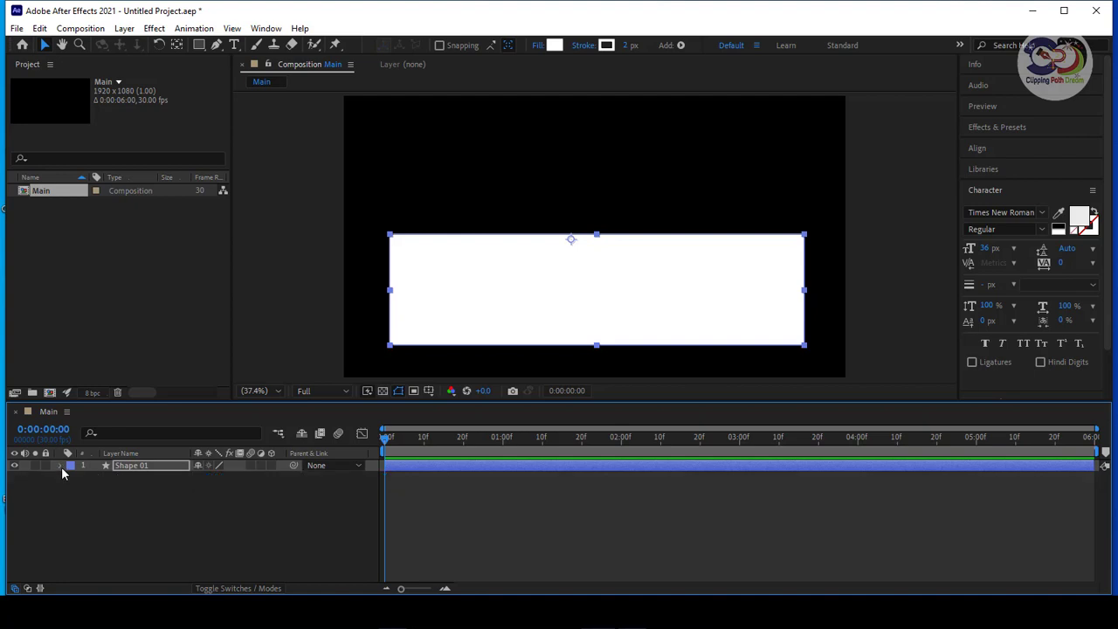
{"action": "left_click", "coordinate": [61, 467]}
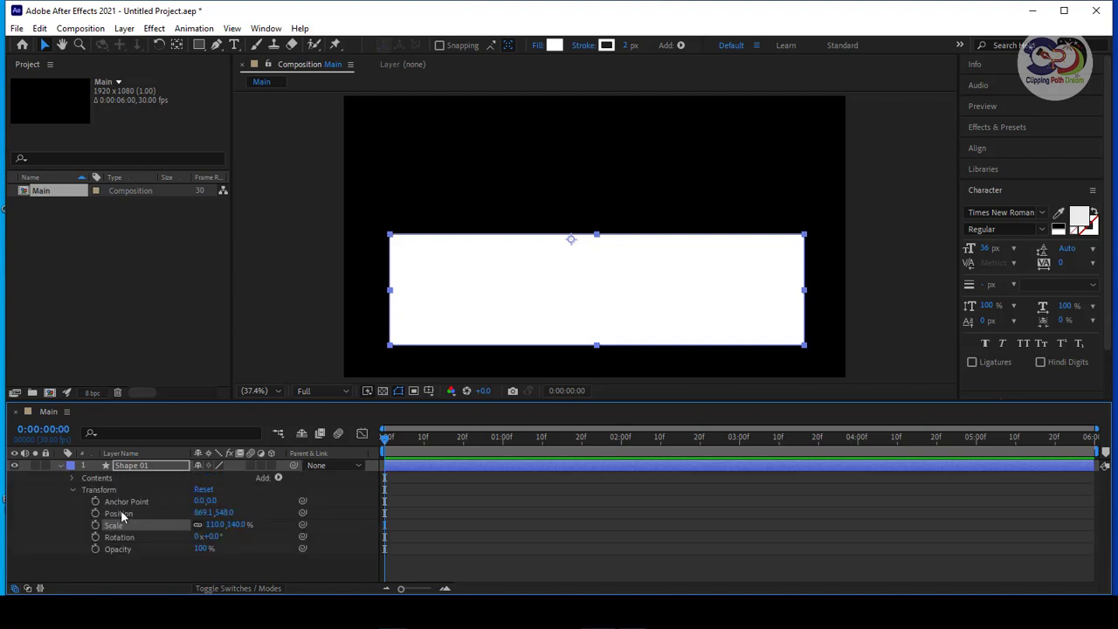
{"action": "left_click", "coordinate": [74, 489]}
{"action": "left_click", "coordinate": [72, 478]}
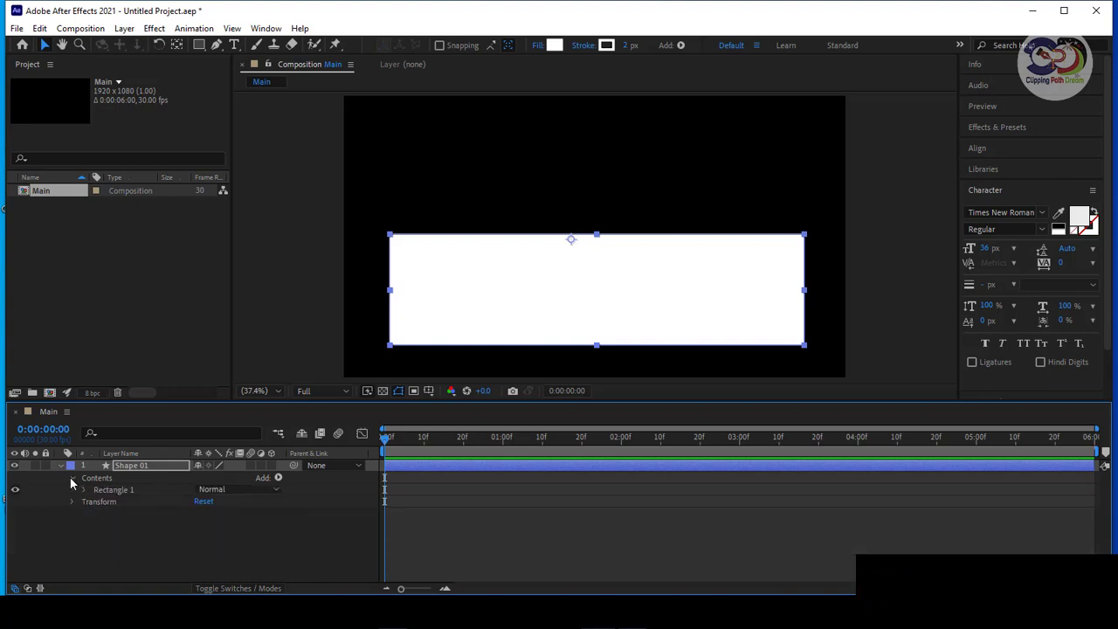
{"action": "left_click", "coordinate": [85, 490]}
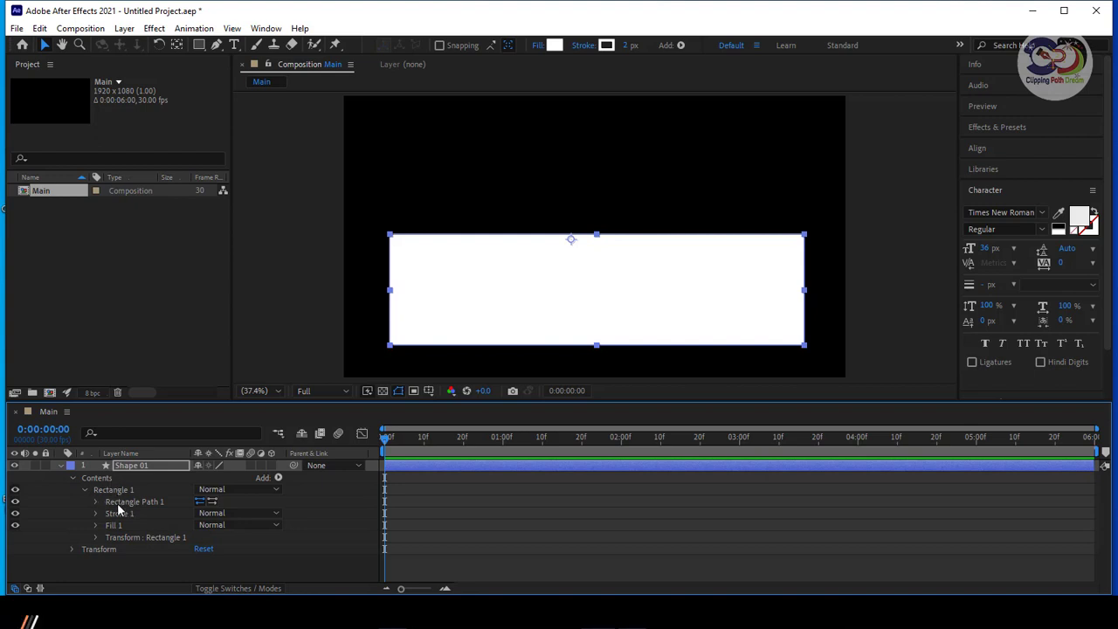
{"action": "left_click", "coordinate": [134, 502]}
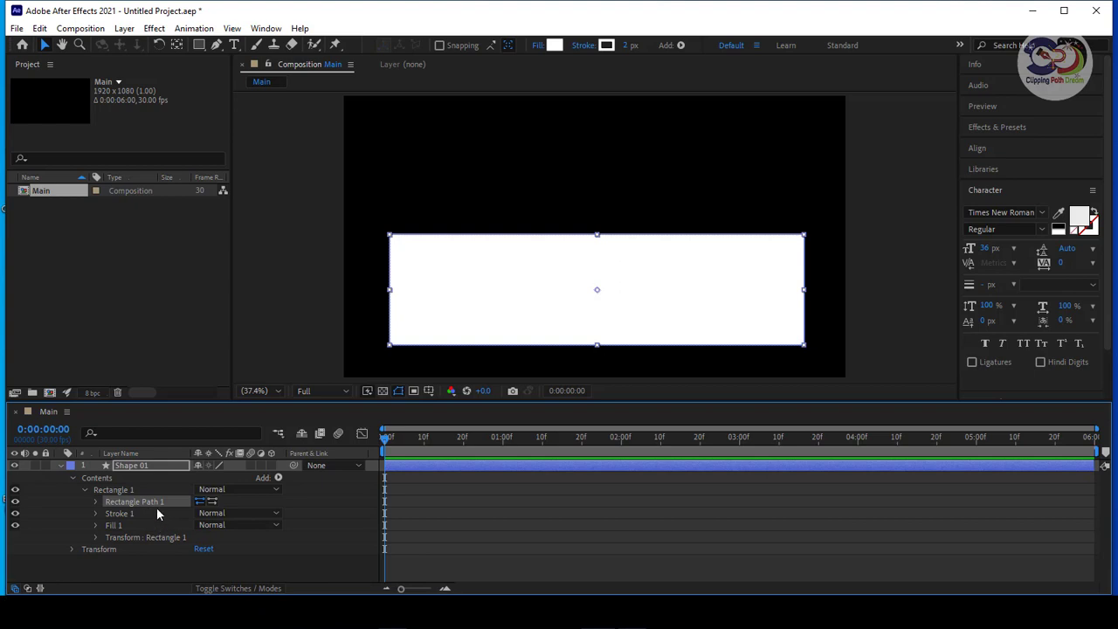
{"action": "left_click", "coordinate": [95, 500]}
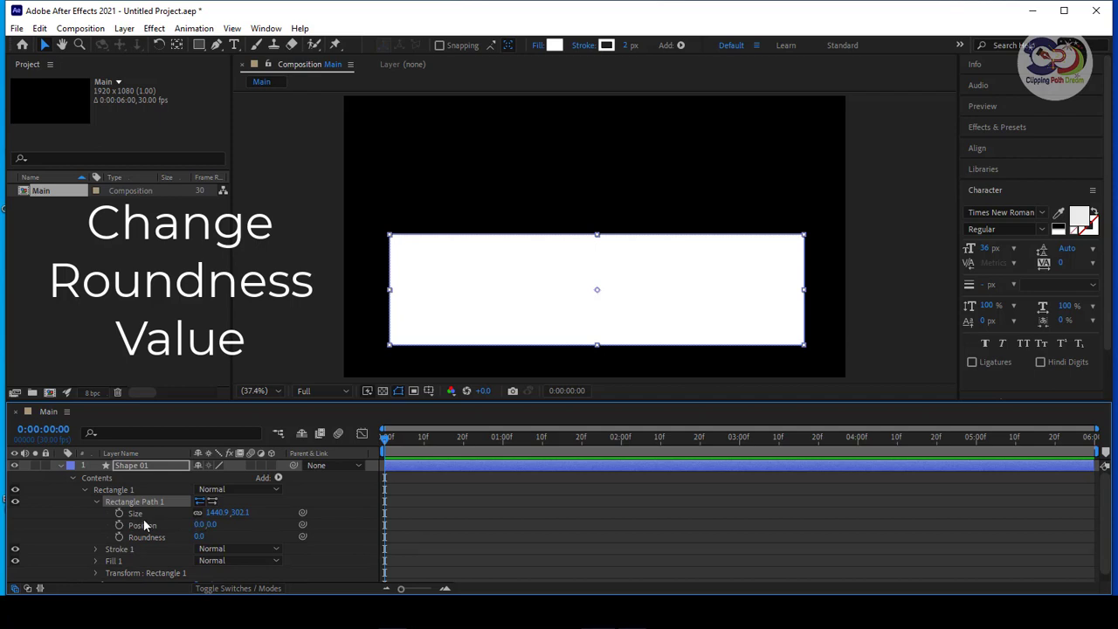
{"action": "left_click", "coordinate": [201, 536]}
{"action": "type", "text": "35"}
{"action": "key", "text": "Return"}
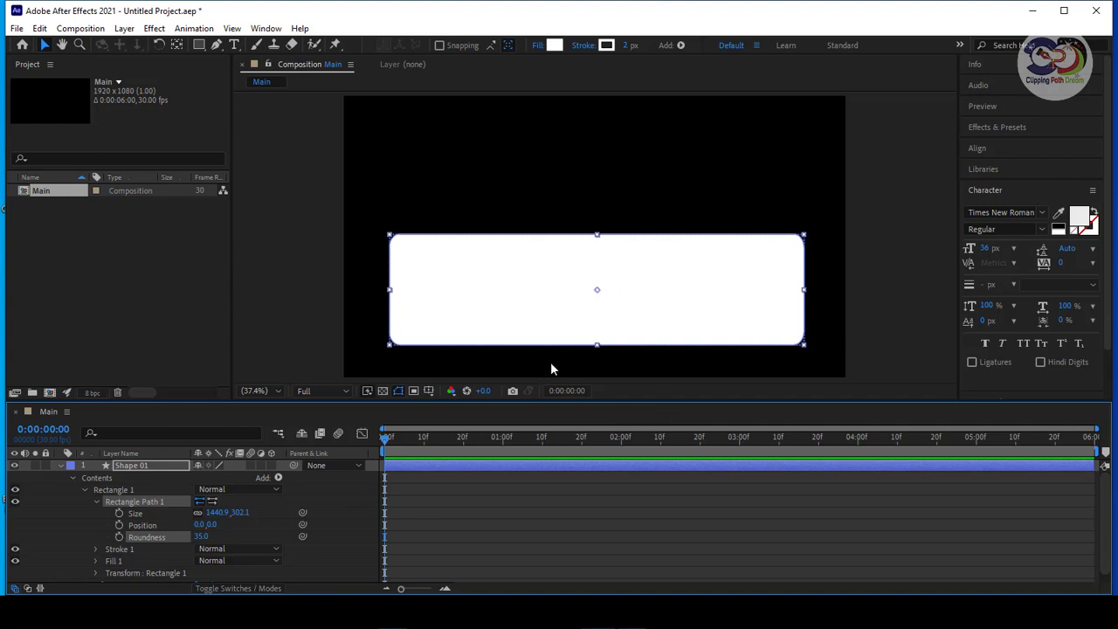
{"action": "left_click", "coordinate": [551, 361]}
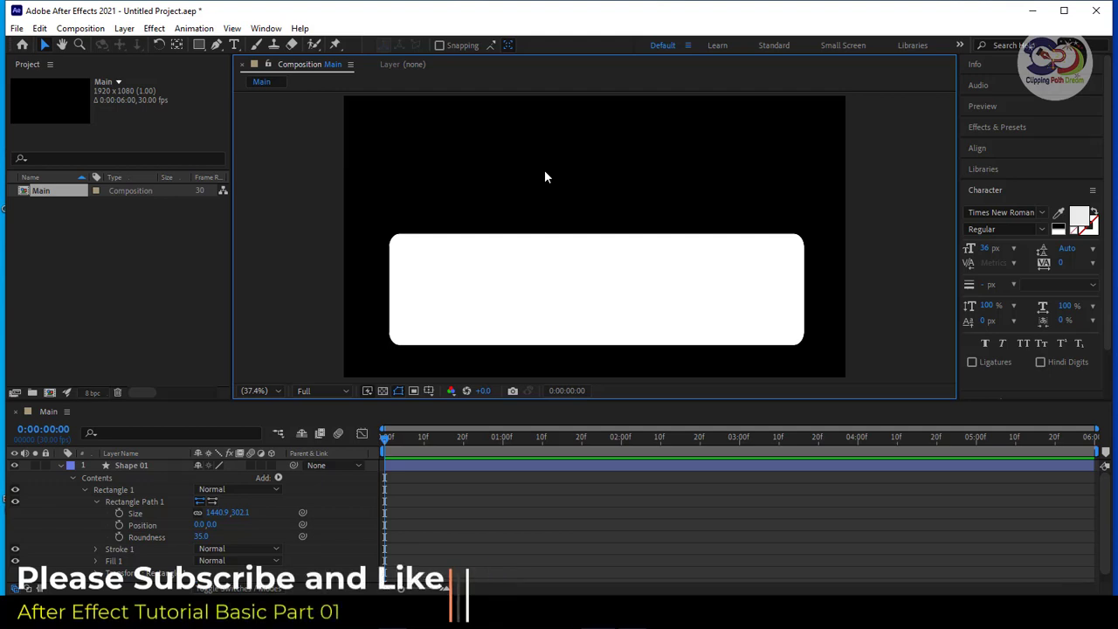
Select the Shape 01 layer, enable snapping, and deselect the layer.
{"action": "left_click", "coordinate": [121, 491]}
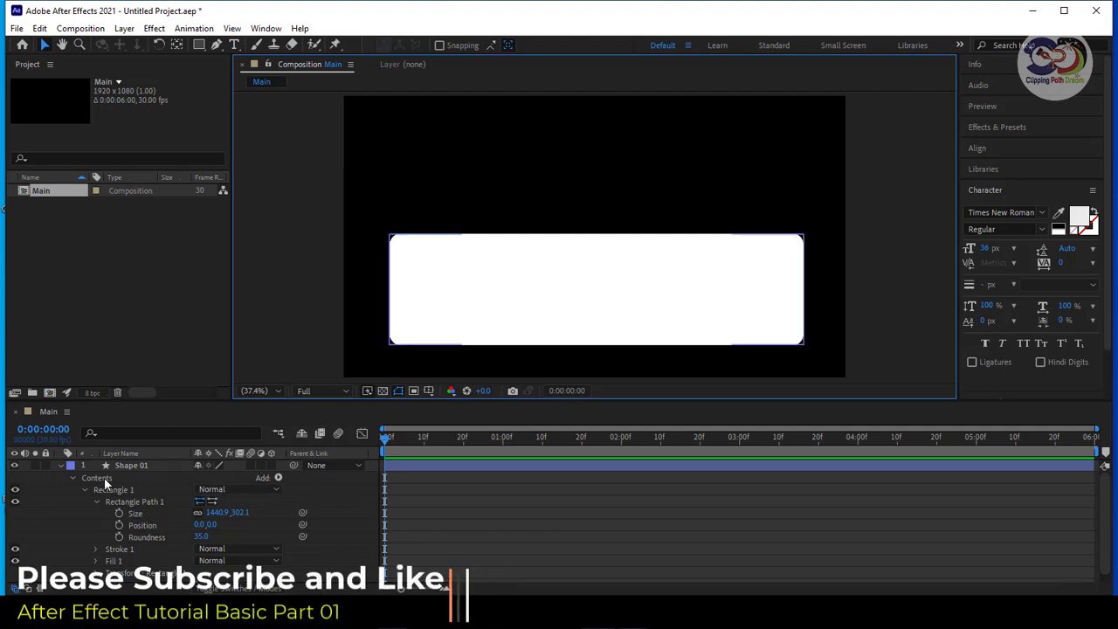
{"action": "left_click", "coordinate": [130, 463]}
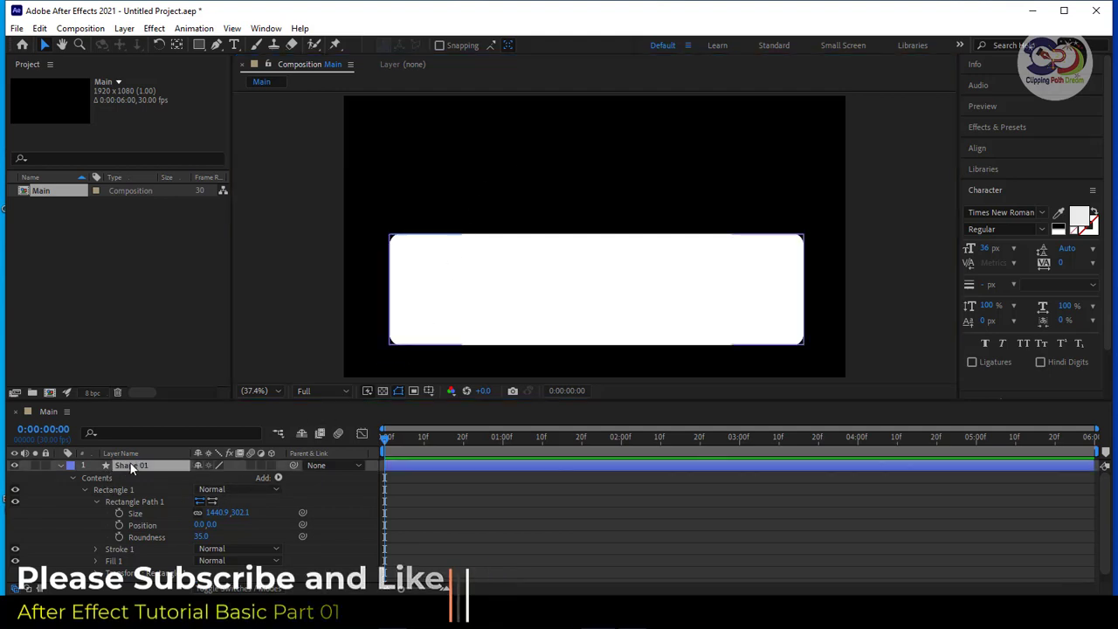
{"action": "left_click", "coordinate": [439, 46]}
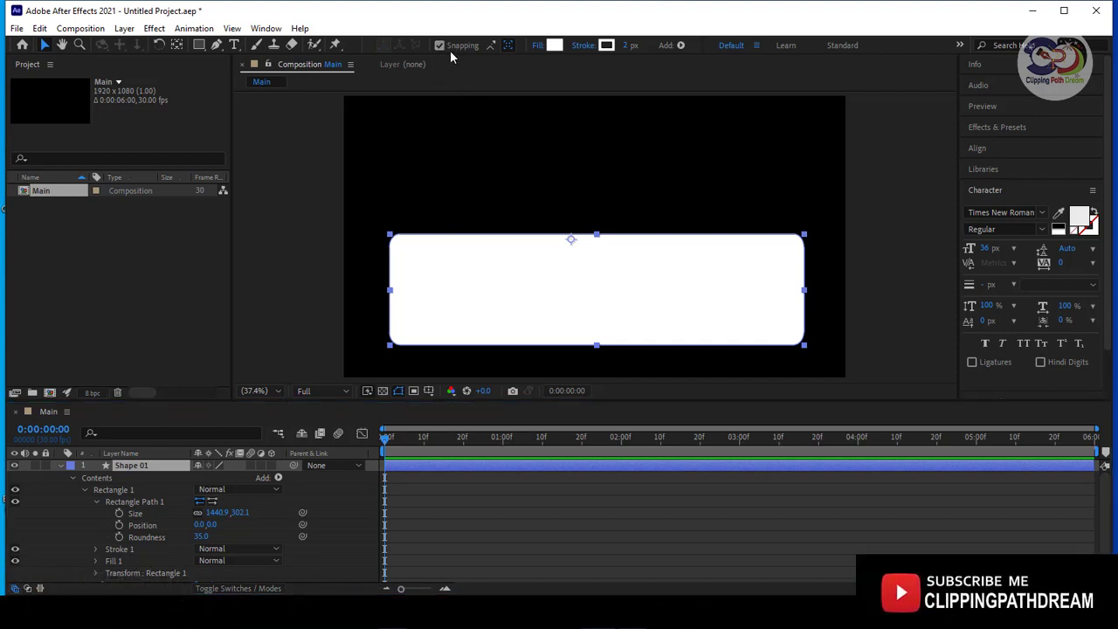
{"action": "left_click", "coordinate": [553, 153]}
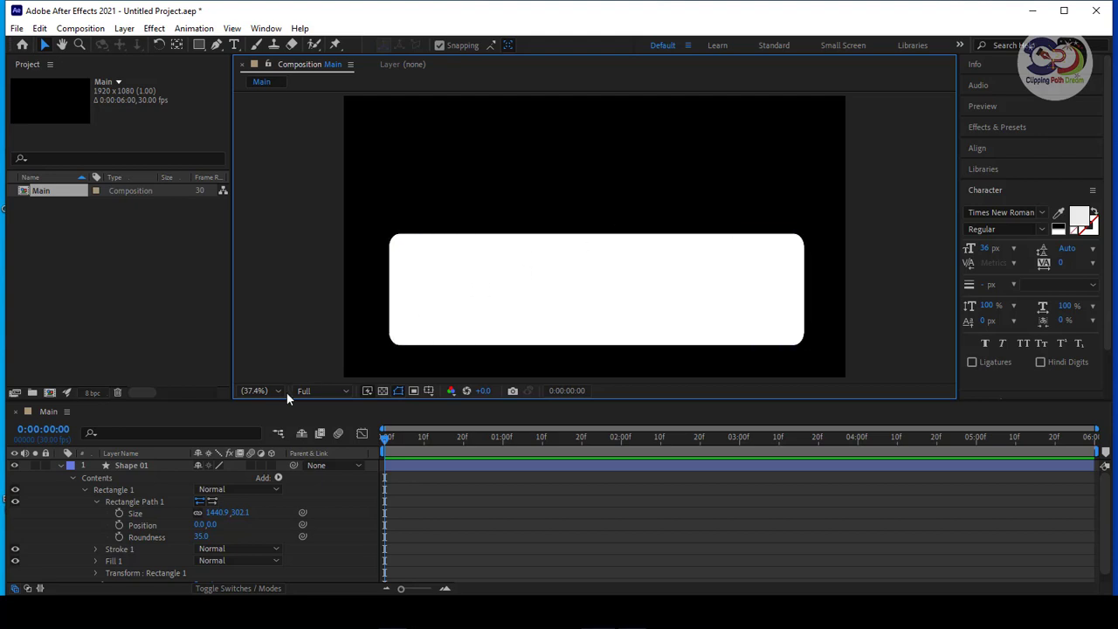
Set Stroke 1 of the rectangle to red, F70505, with a width of 15 px.
{"action": "left_click", "coordinate": [96, 500]}
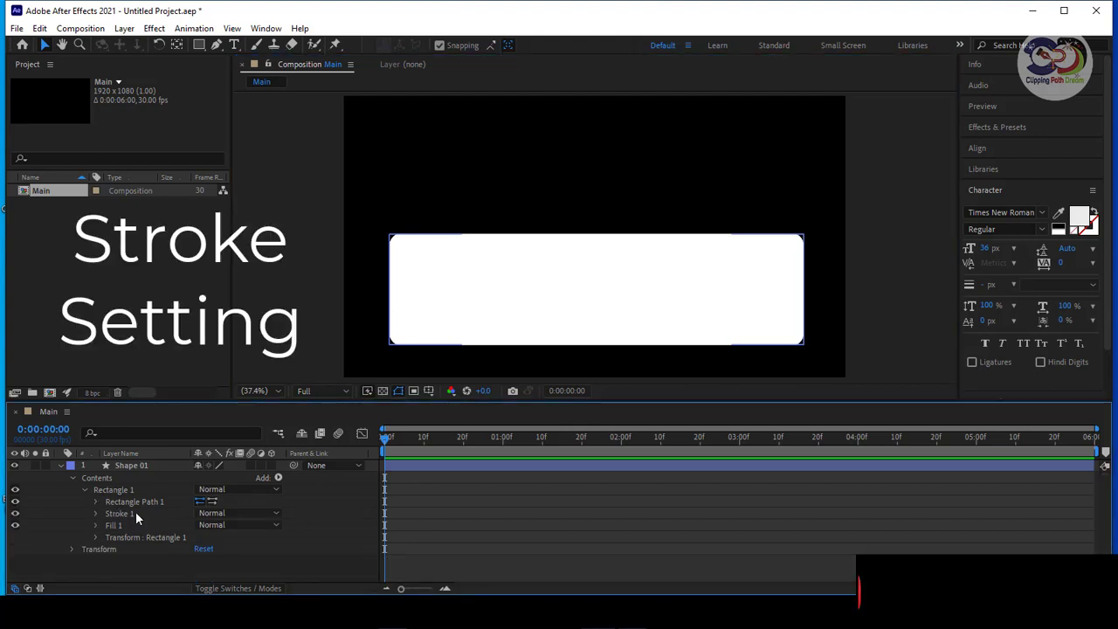
{"action": "left_click", "coordinate": [126, 513]}
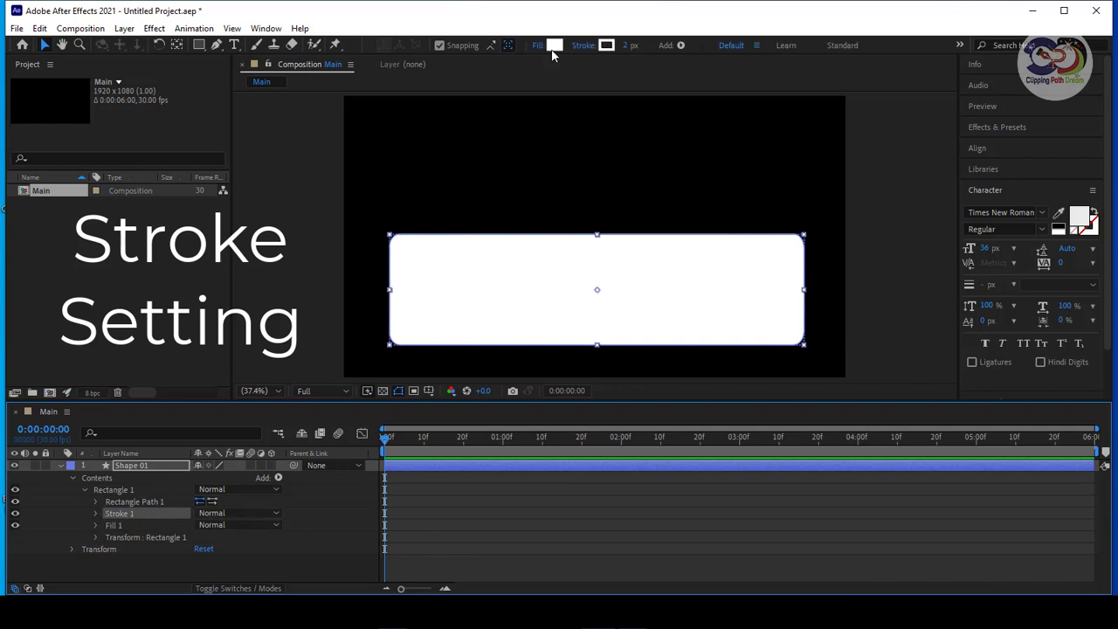
{"action": "left_click", "coordinate": [604, 53]}
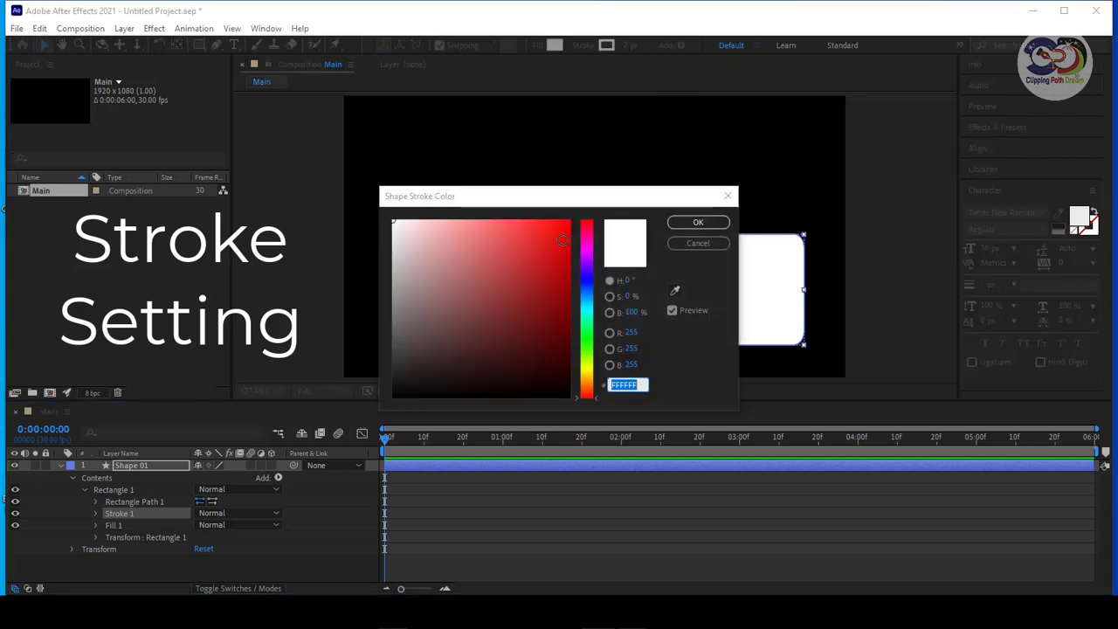
{"action": "left_click", "coordinate": [566, 226]}
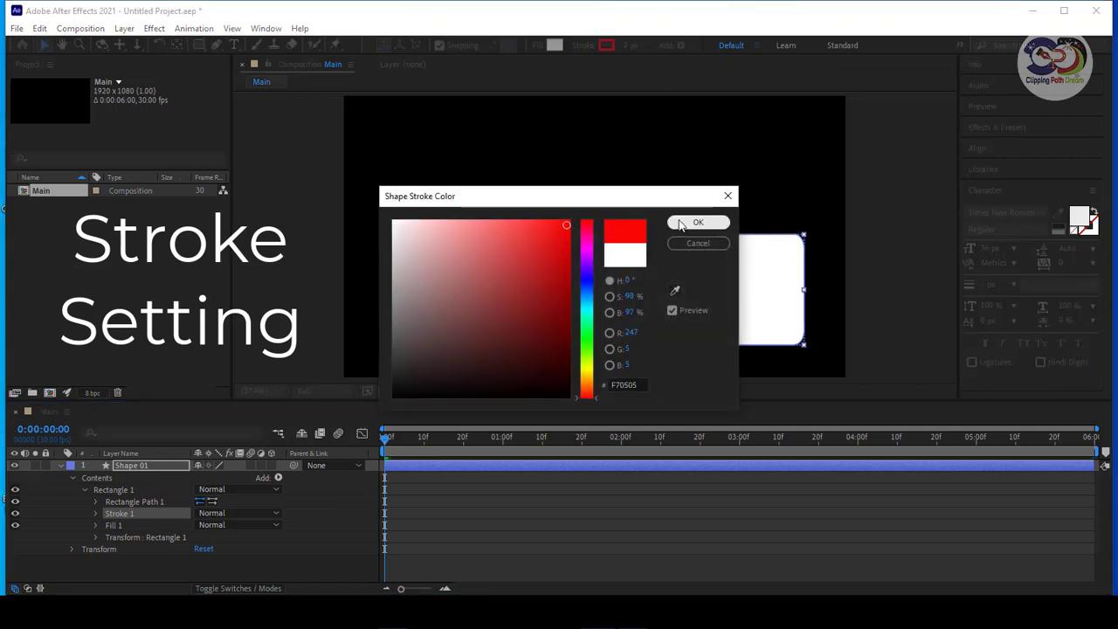
{"action": "left_click", "coordinate": [696, 223]}
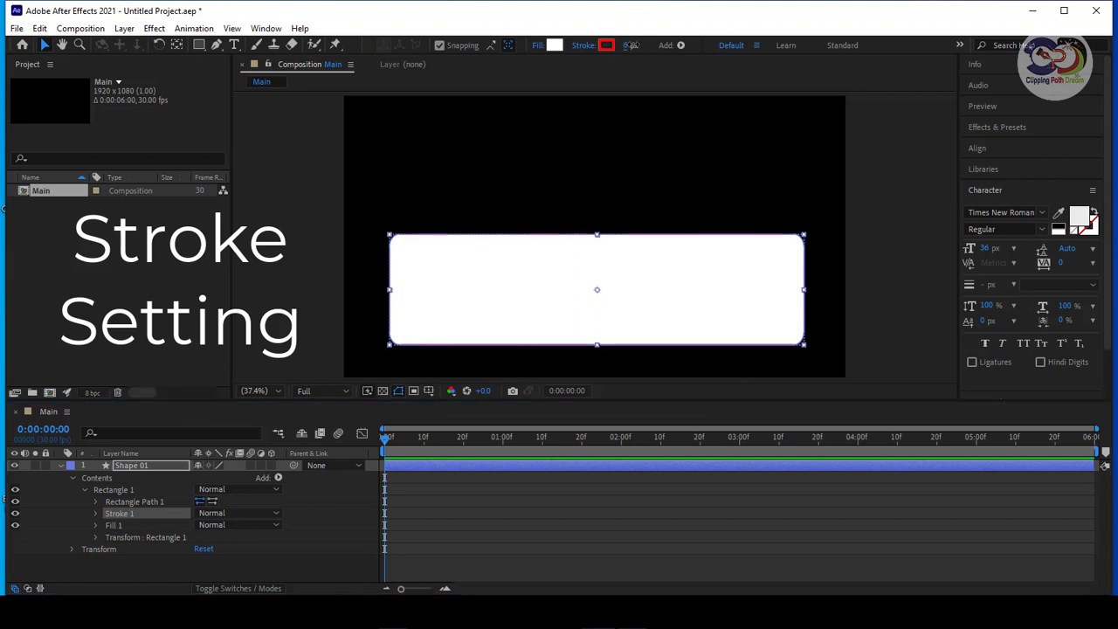
{"action": "left_click_drag", "start_coordinate": [629, 45], "coordinate": [639, 45]}
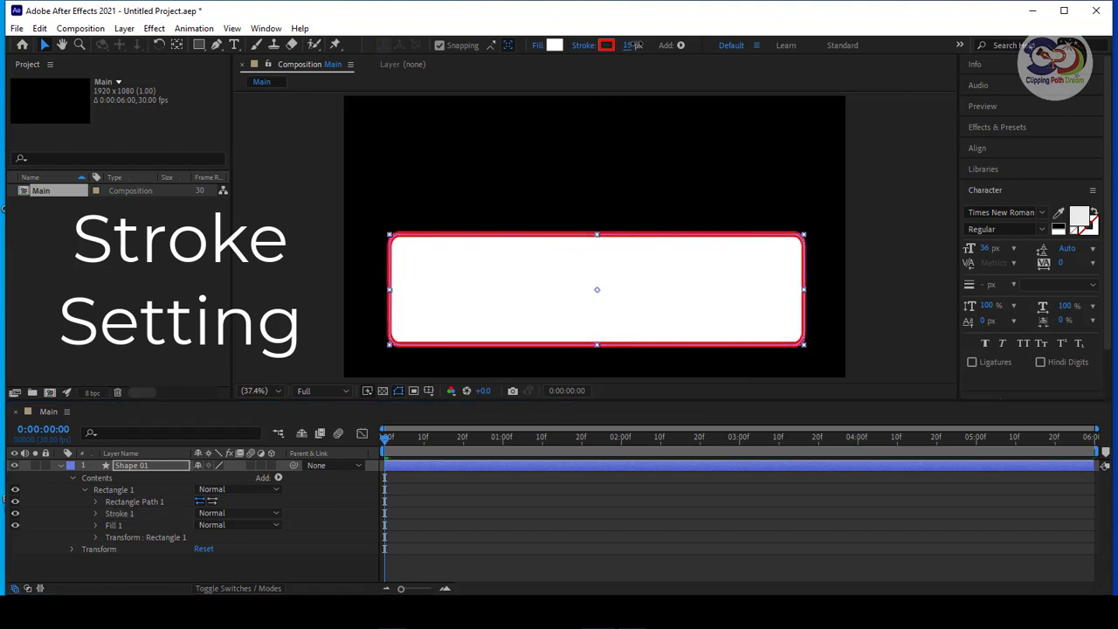
{"action": "left_click", "coordinate": [819, 359]}
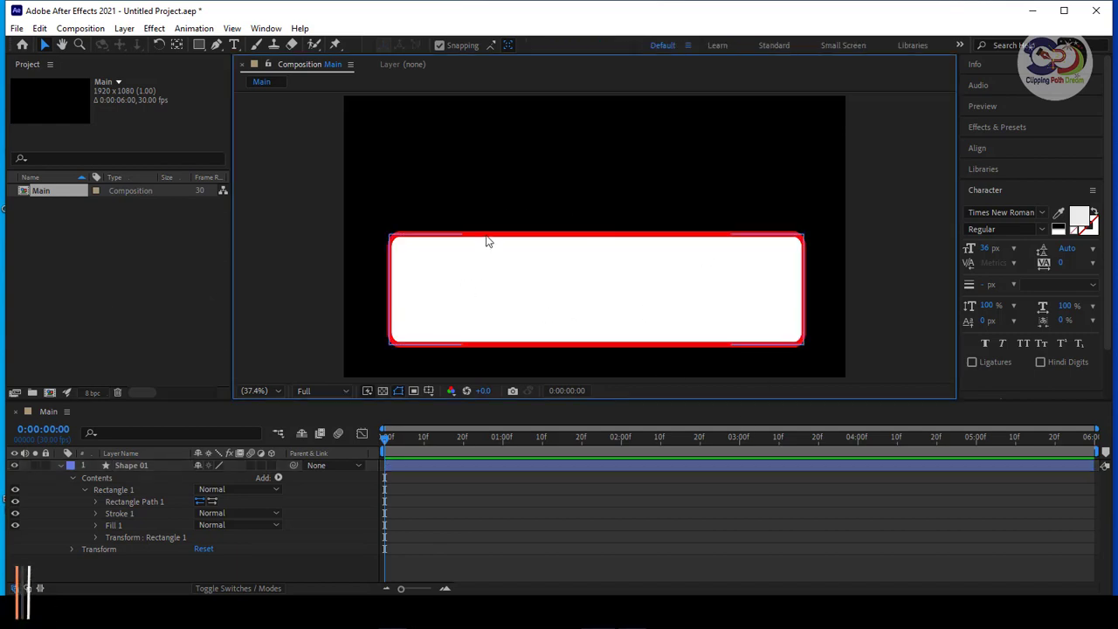
Look through the Stroke 1 properties, set the rectangle's stroke type to None, and collapse the stroke group.
{"action": "left_click", "coordinate": [96, 513]}
{"action": "scroll", "coordinate": [99, 511], "scroll_direction": "down", "scroll_amount": 2}
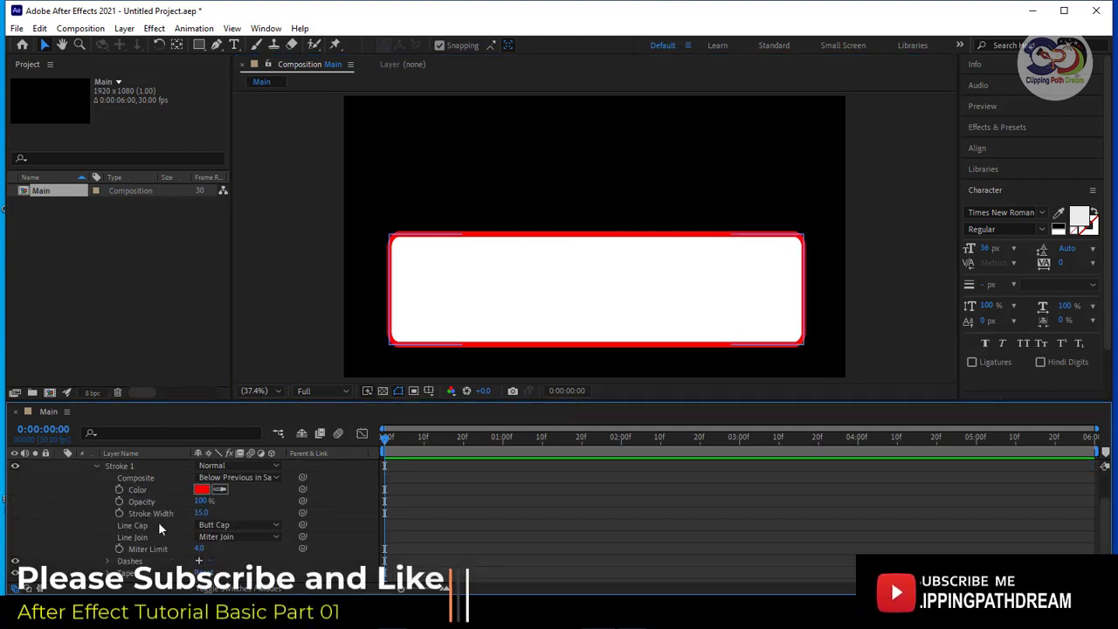
{"action": "scroll", "coordinate": [160, 528], "scroll_direction": "up", "scroll_amount": 2}
{"action": "left_click", "coordinate": [121, 513]}
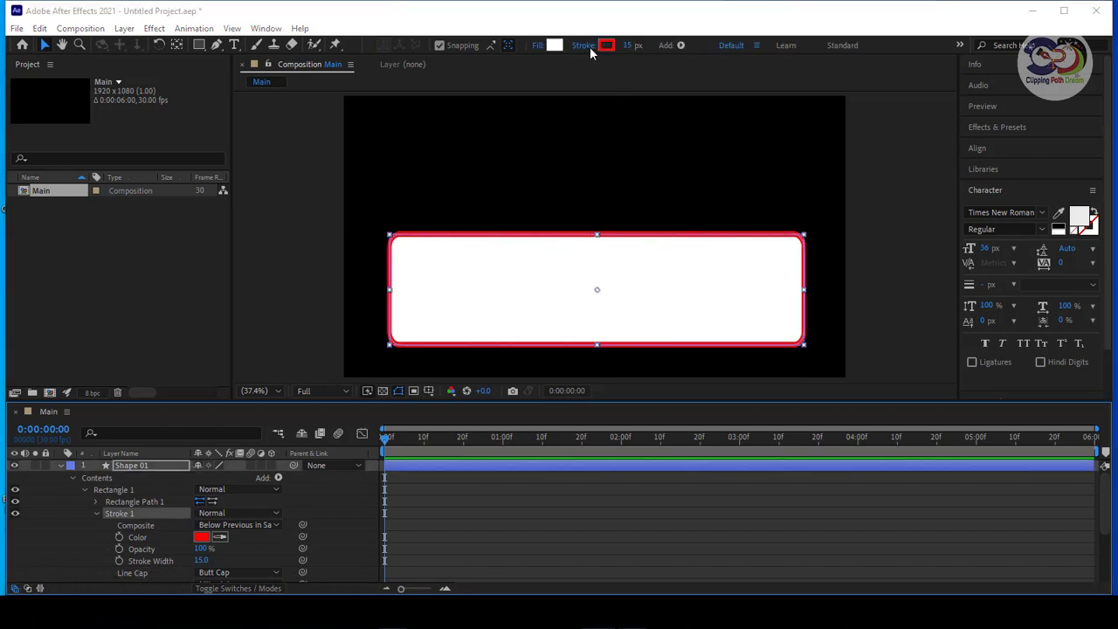
{"action": "left_click", "coordinate": [583, 46]}
{"action": "left_click", "coordinate": [489, 268]}
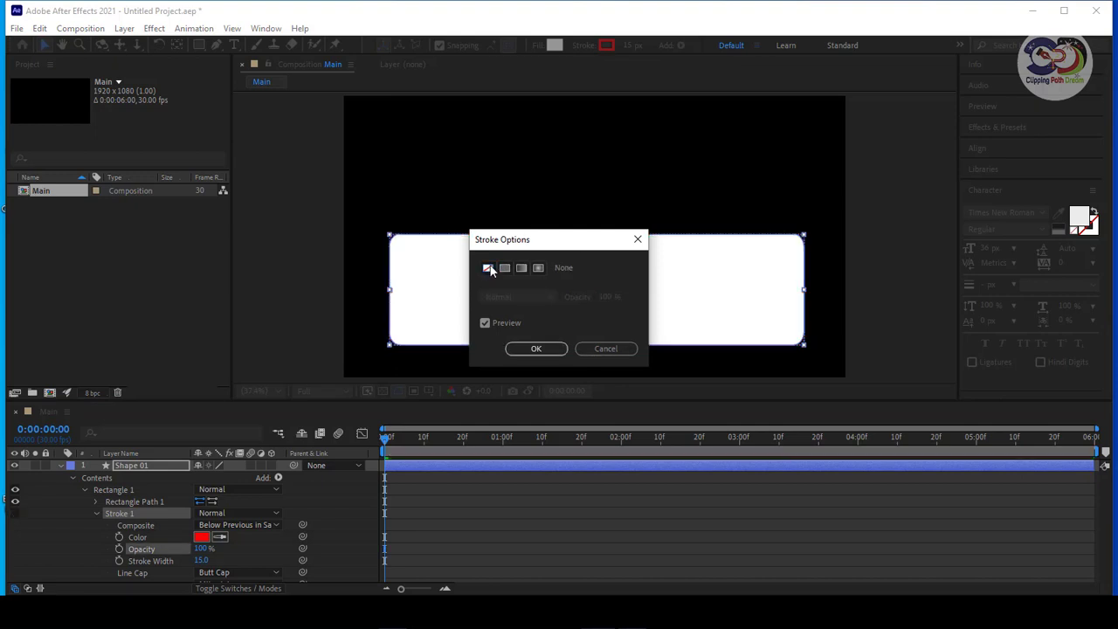
{"action": "left_click", "coordinate": [537, 350]}
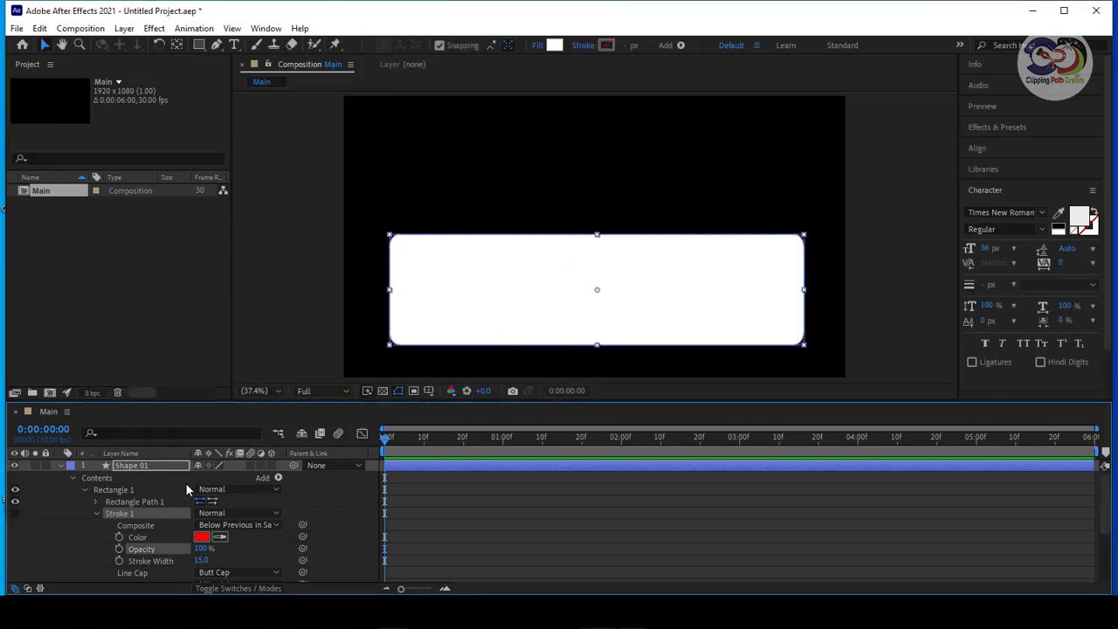
{"action": "left_click", "coordinate": [96, 514]}
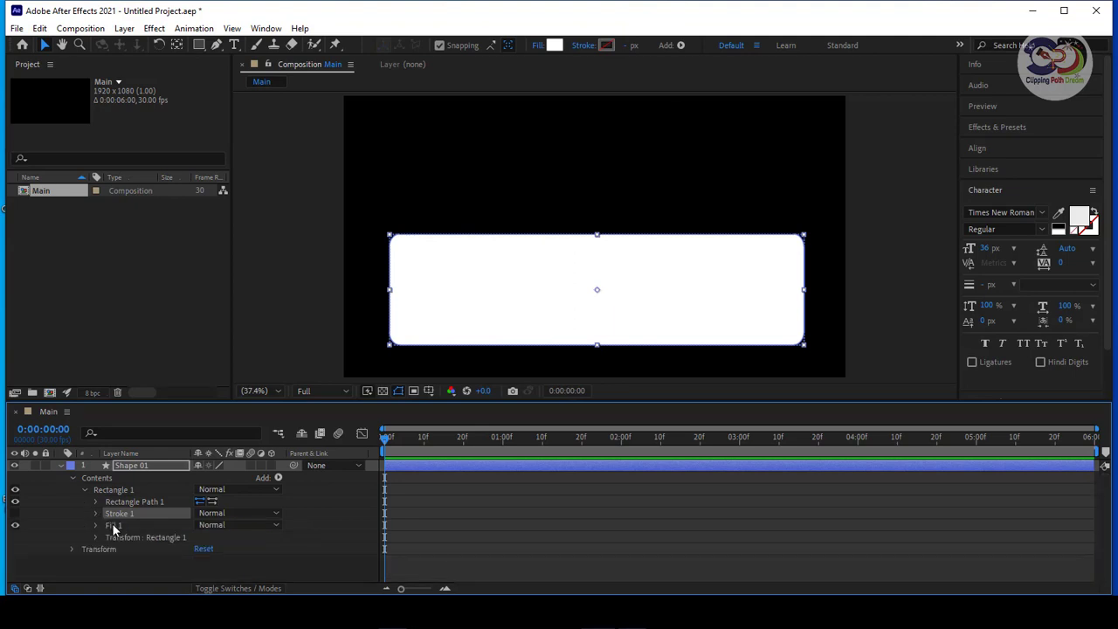
Check the Fill 1 properties, and set the horizontal Position in Transform: Rectangle 1 to 99.3.
{"action": "left_click", "coordinate": [96, 526]}
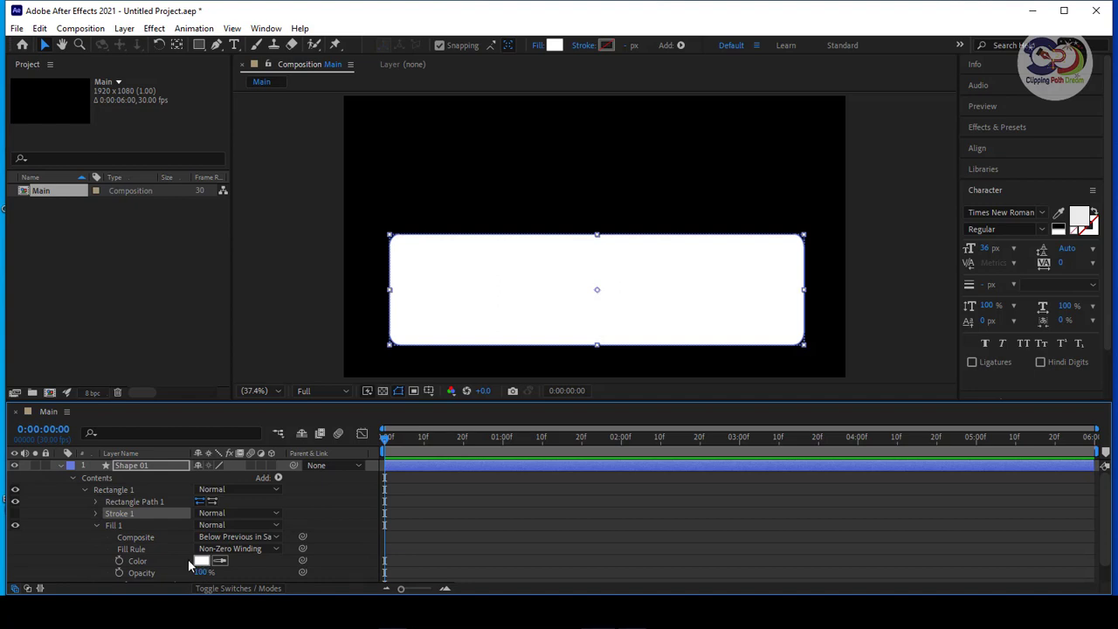
{"action": "left_click", "coordinate": [96, 525]}
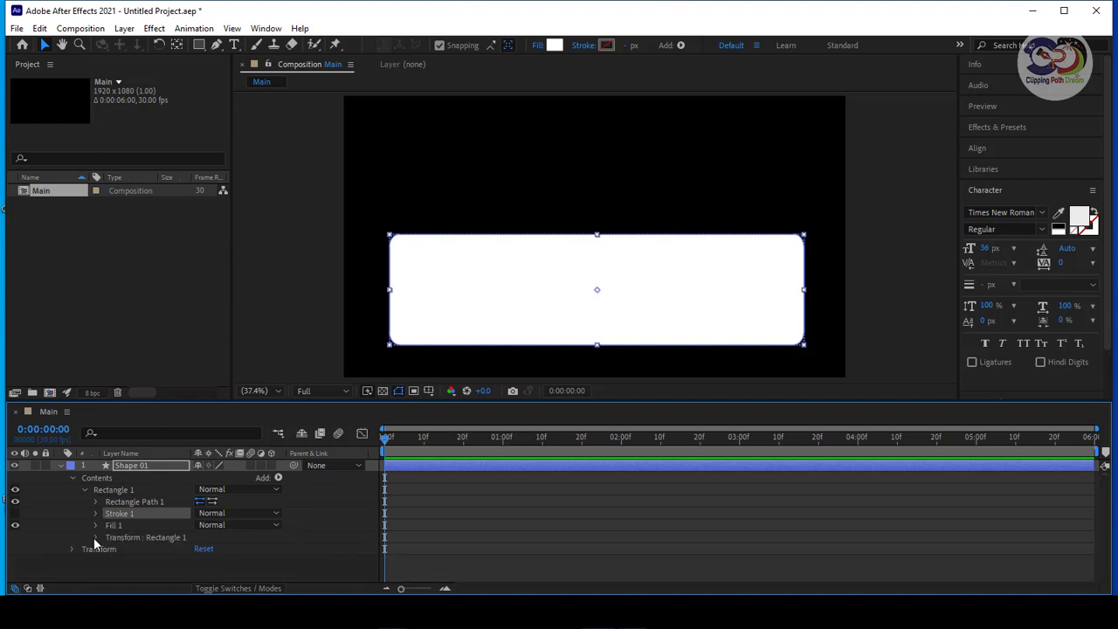
{"action": "left_click", "coordinate": [96, 538]}
{"action": "scroll", "coordinate": [99, 541], "scroll_direction": "down", "scroll_amount": 2}
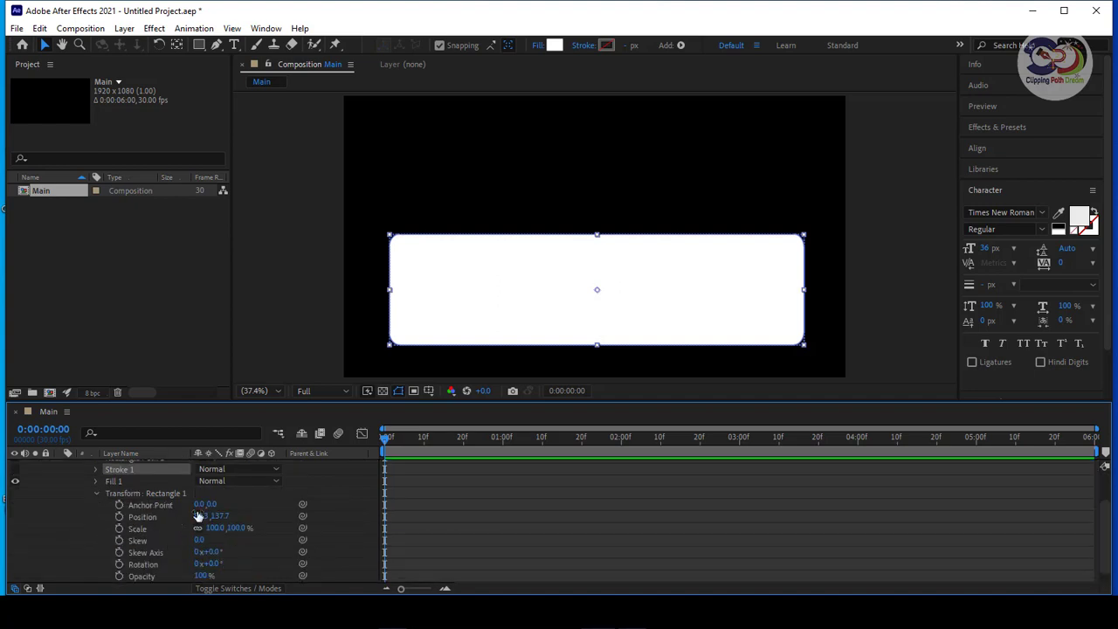
{"action": "scroll", "coordinate": [227, 542], "scroll_direction": "down", "scroll_amount": 1}
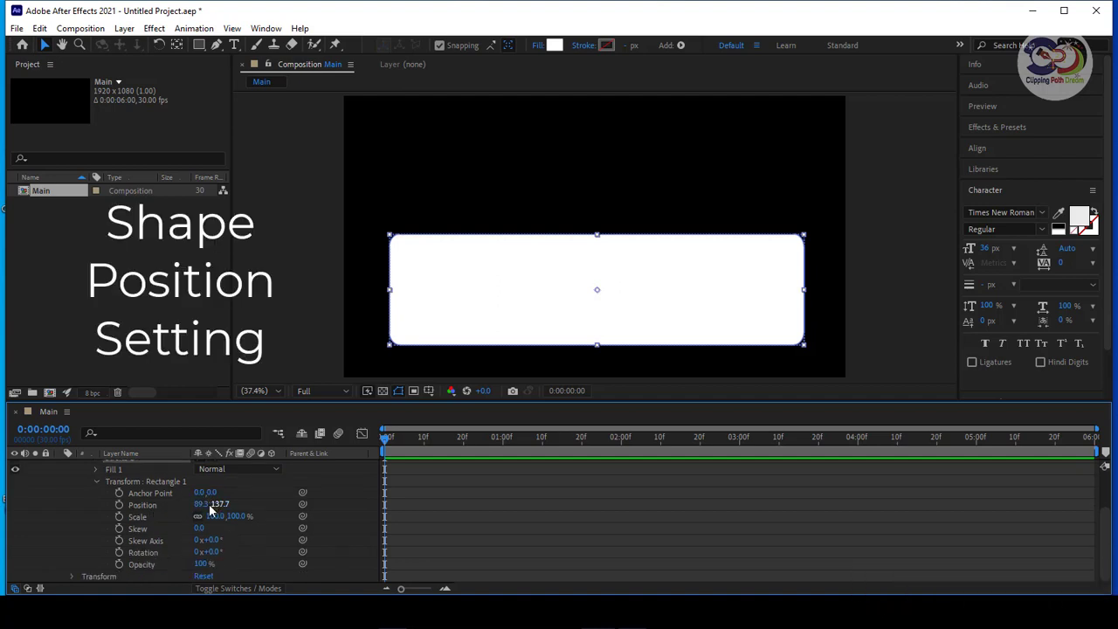
{"action": "left_click_drag", "start_coordinate": [200, 511], "coordinate": [218, 517]}
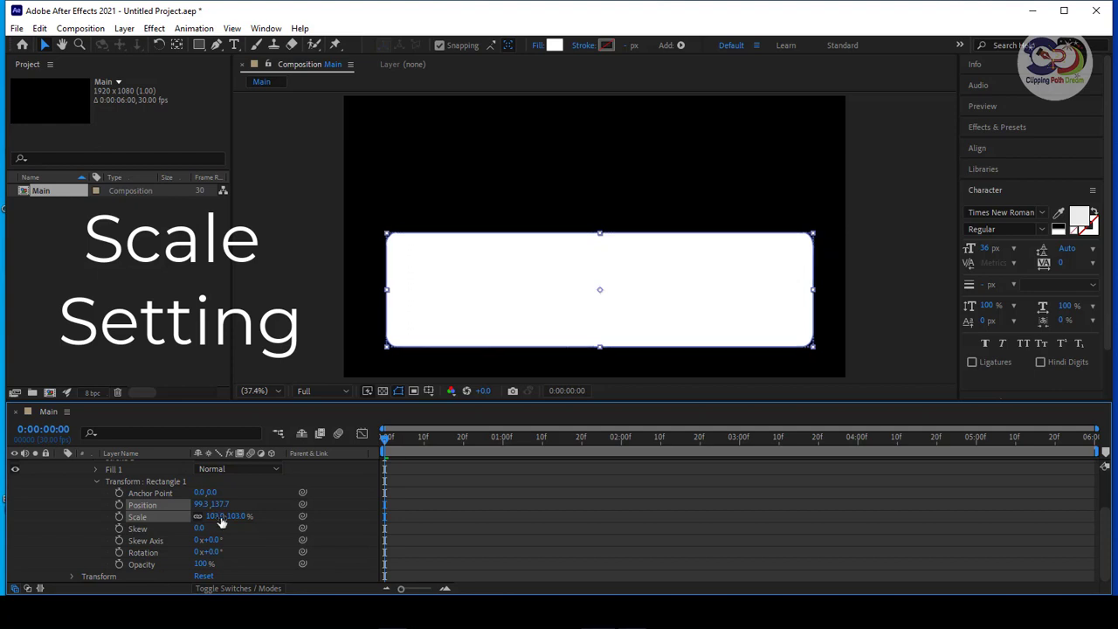
Set the Scale of Transform: Rectangle 1 to 100%.
{"action": "left_click", "coordinate": [209, 517]}
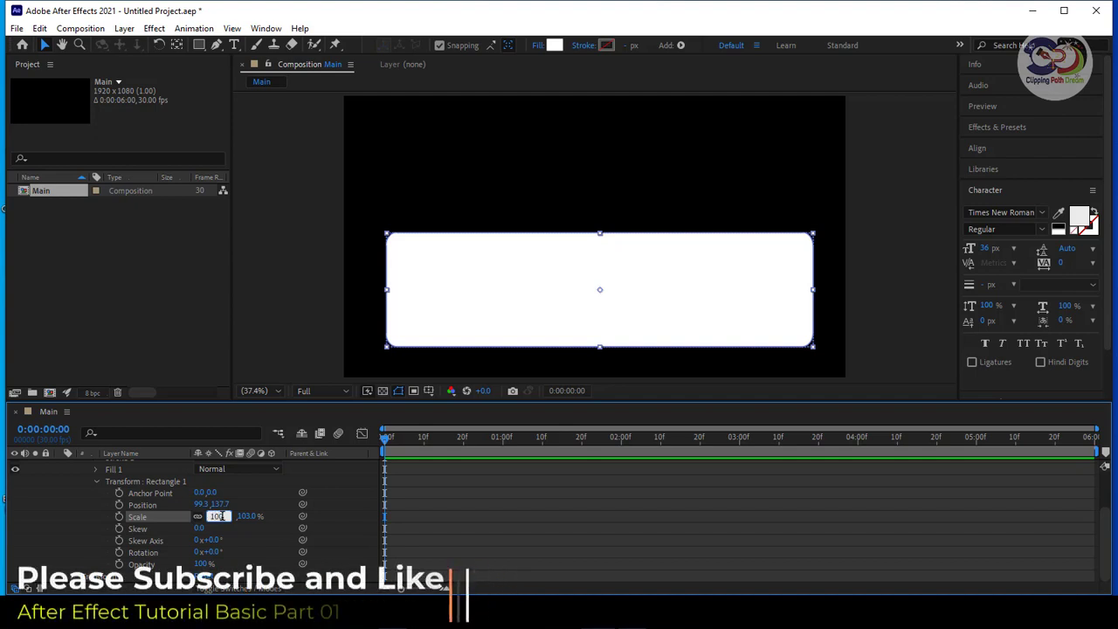
{"action": "type", "text": "100"}
{"action": "key", "text": "Return"}
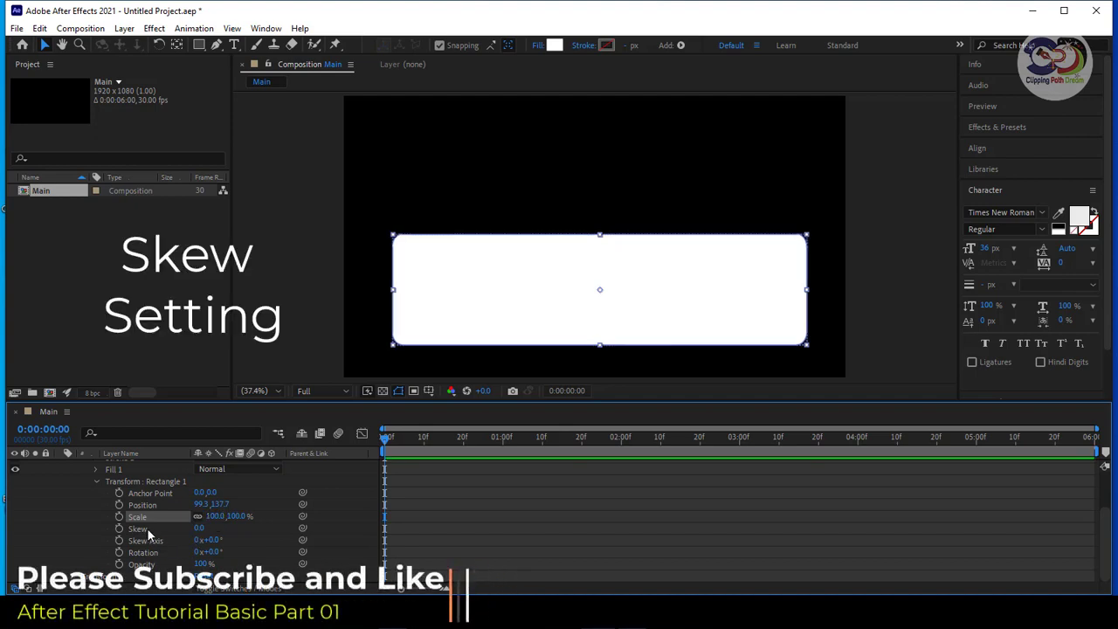
Try a slight skew on the rectangle through its Transform: Rectangle 1 group, and reset Skew to 0.
{"action": "mouse_move", "coordinate": [201, 530]}
{"action": "left_mouse_down"}
{"action": "mouse_move", "coordinate": [226, 530]}
{"action": "mouse_move", "coordinate": [201, 534]}
{"action": "left_mouse_up"}
{"action": "left_click", "coordinate": [201, 530]}
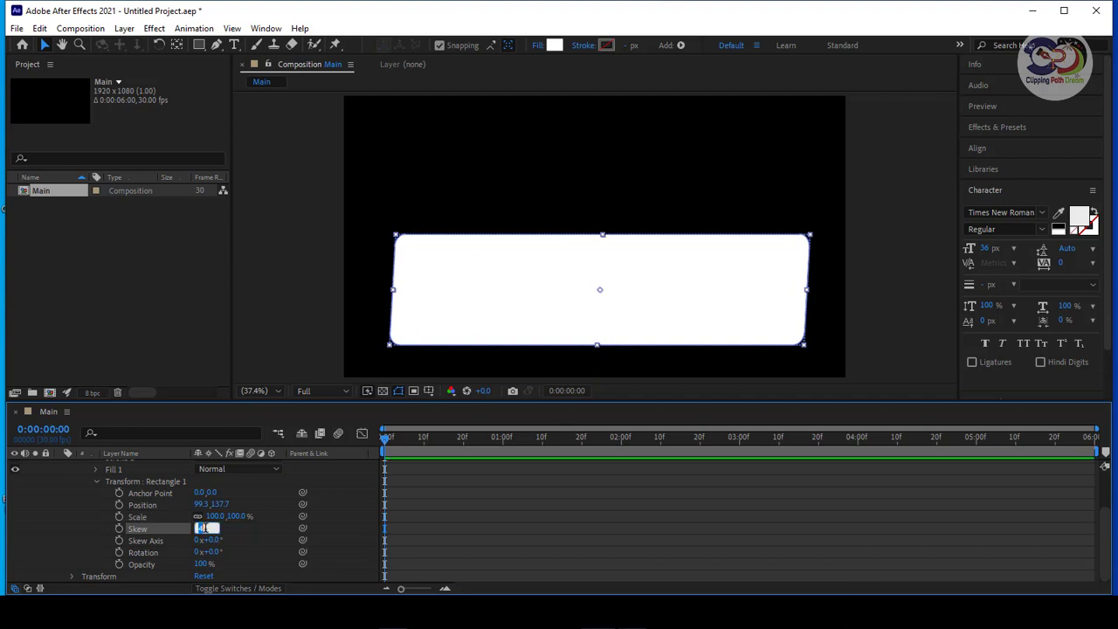
{"action": "type", "text": "0"}
{"action": "key", "text": "Return"}
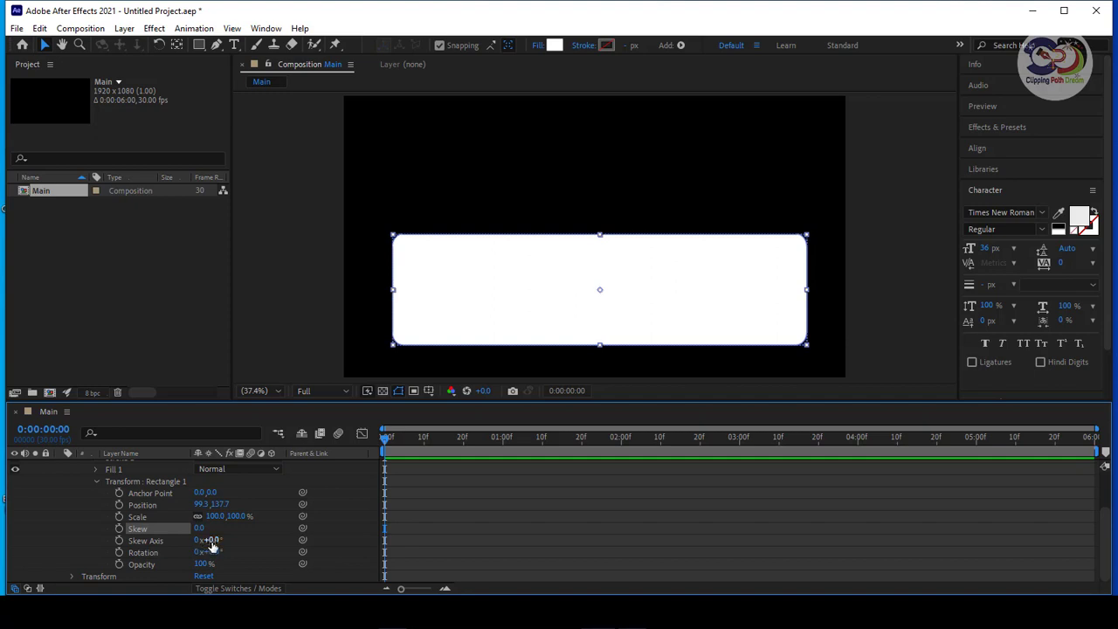
Try a different Skew Axis value for Rectangle 1, and reset both its turns and degrees to 0.
{"action": "left_click_drag", "start_coordinate": [199, 543], "coordinate": [194, 543]}
{"action": "mouse_move", "coordinate": [191, 542]}
{"action": "left_mouse_down"}
{"action": "mouse_move", "coordinate": [231, 541]}
{"action": "mouse_move", "coordinate": [206, 541]}
{"action": "left_mouse_up"}
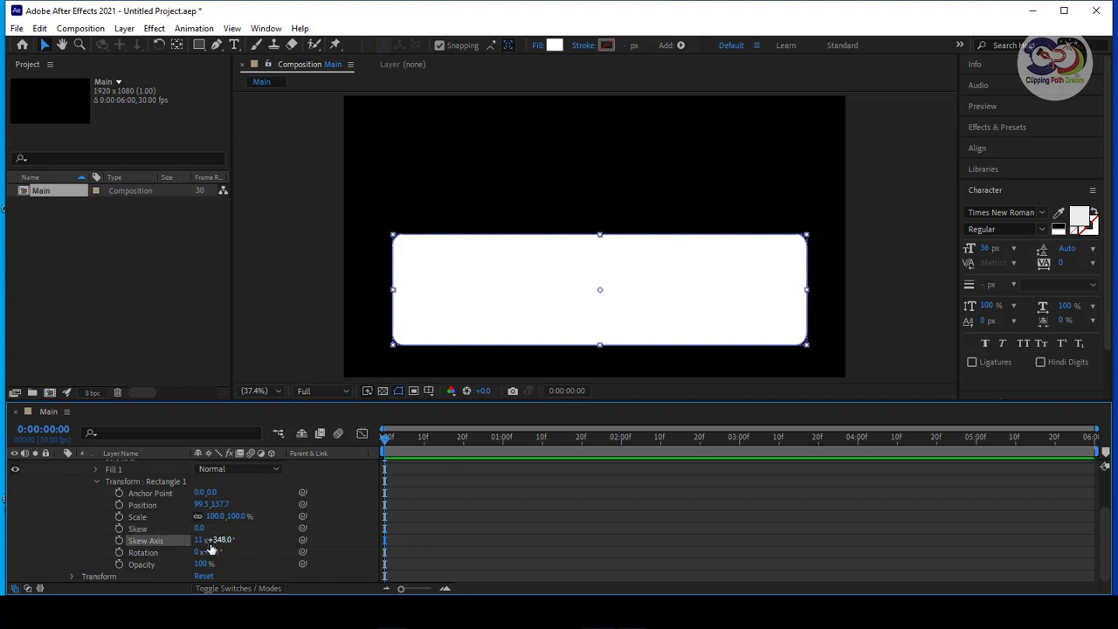
{"action": "left_click", "coordinate": [207, 541]}
{"action": "type", "text": "0"}
{"action": "key", "text": "Return"}
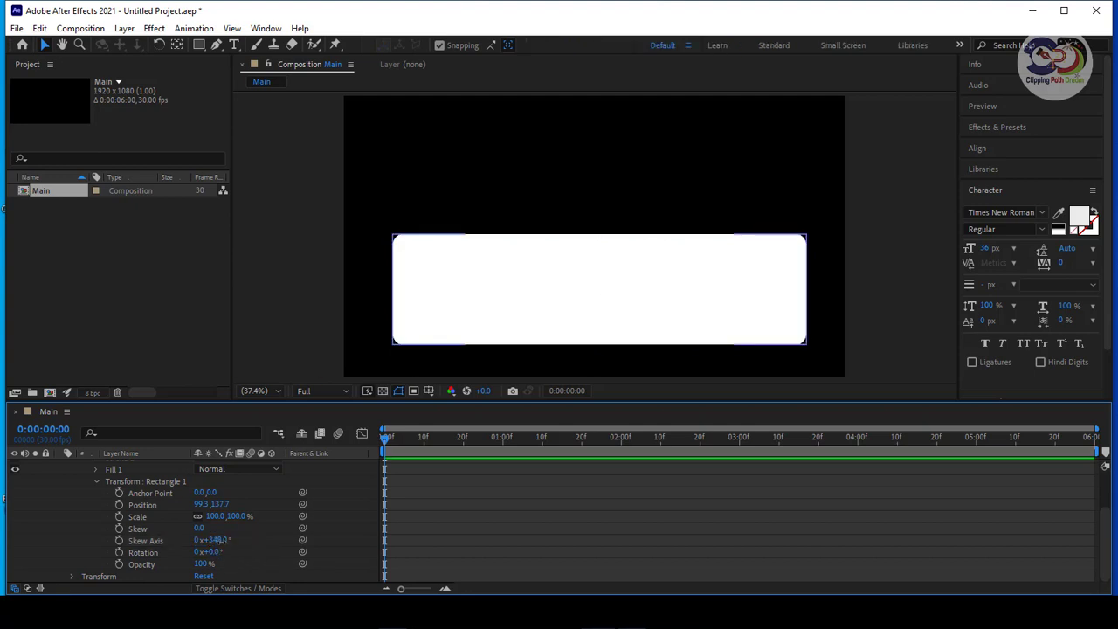
{"action": "left_click", "coordinate": [217, 540]}
{"action": "type", "text": "0"}
{"action": "key", "text": "Return"}
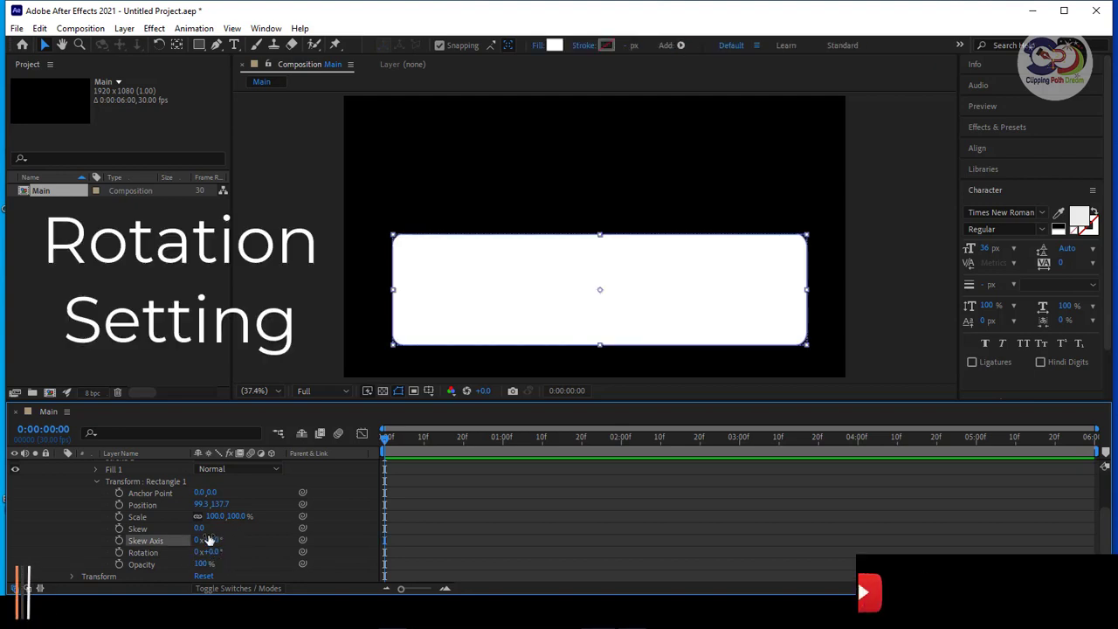
Try rotating Rectangle 1 to 51x+9.0°, and reset both its rotation turns and degrees to 0.
{"action": "left_click", "coordinate": [142, 553]}
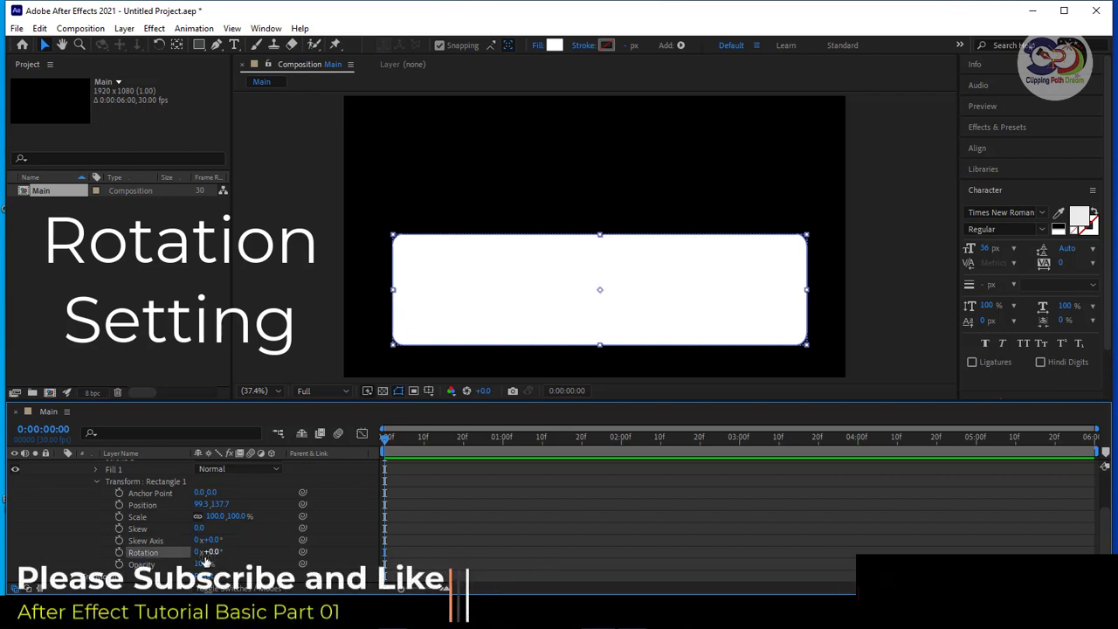
{"action": "left_click_drag", "start_coordinate": [197, 553], "coordinate": [250, 554]}
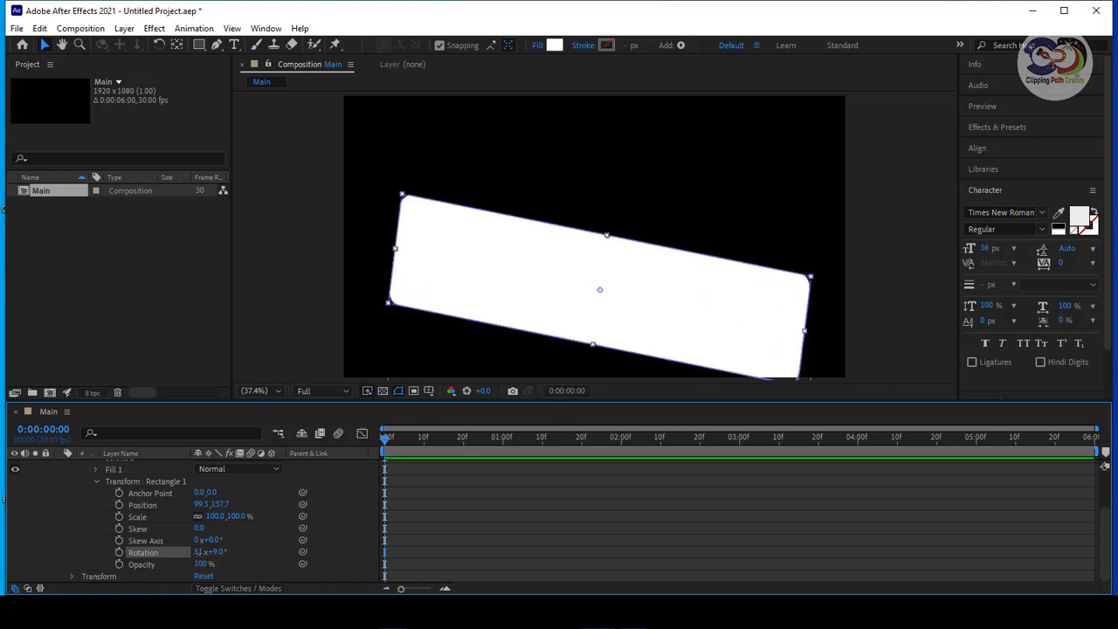
{"action": "left_click", "coordinate": [201, 552]}
{"action": "type", "text": "0"}
{"action": "key", "text": "Return"}
{"action": "left_click", "coordinate": [216, 552]}
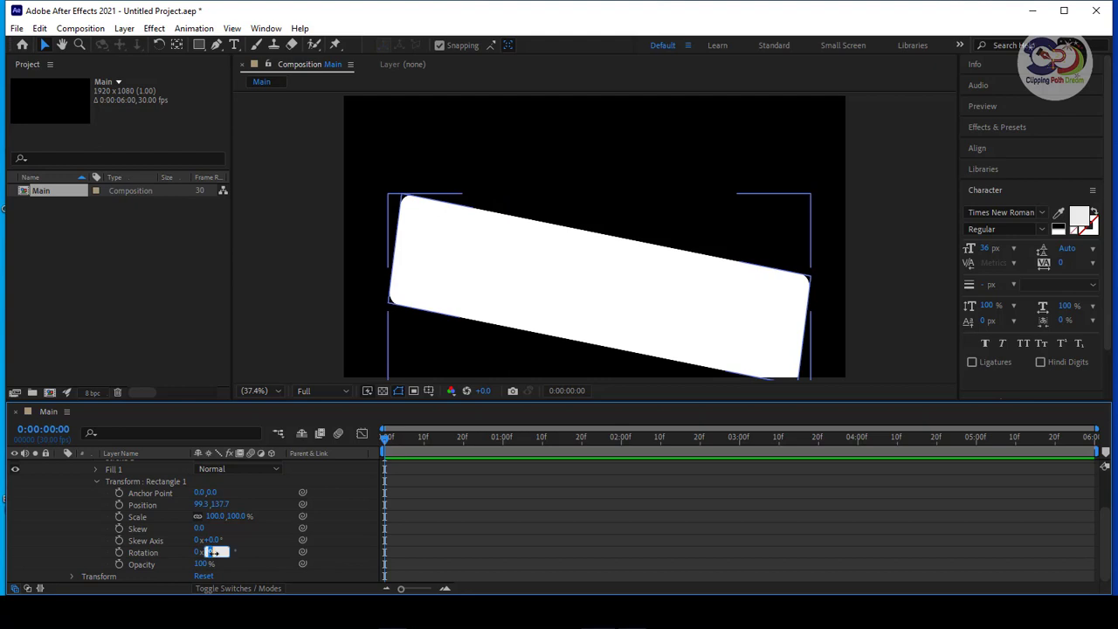
{"action": "type", "text": "0"}
{"action": "key", "text": "Return"}
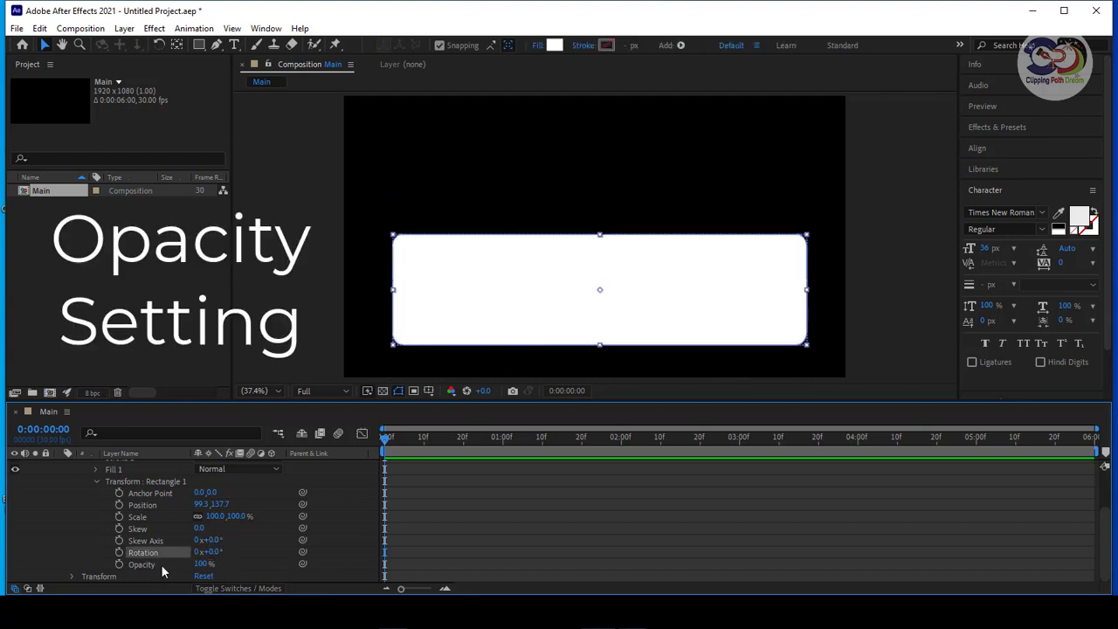
Try a lower Opacity on Rectangle 1, and restore it to 100%.
{"action": "mouse_move", "coordinate": [203, 565]}
{"action": "left_mouse_down"}
{"action": "mouse_move", "coordinate": [153, 565]}
{"action": "mouse_move", "coordinate": [245, 563]}
{"action": "mouse_move", "coordinate": [195, 564]}
{"action": "mouse_move", "coordinate": [214, 564]}
{"action": "left_mouse_up"}
{"action": "left_click", "coordinate": [201, 563]}
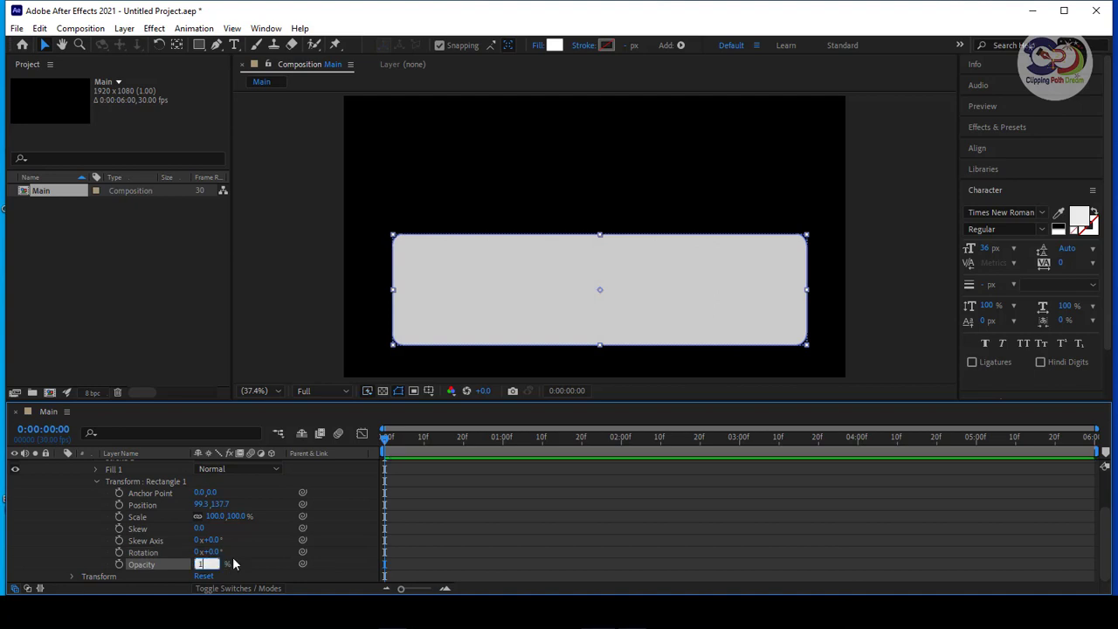
{"action": "type", "text": "100"}
{"action": "key", "text": "Return"}
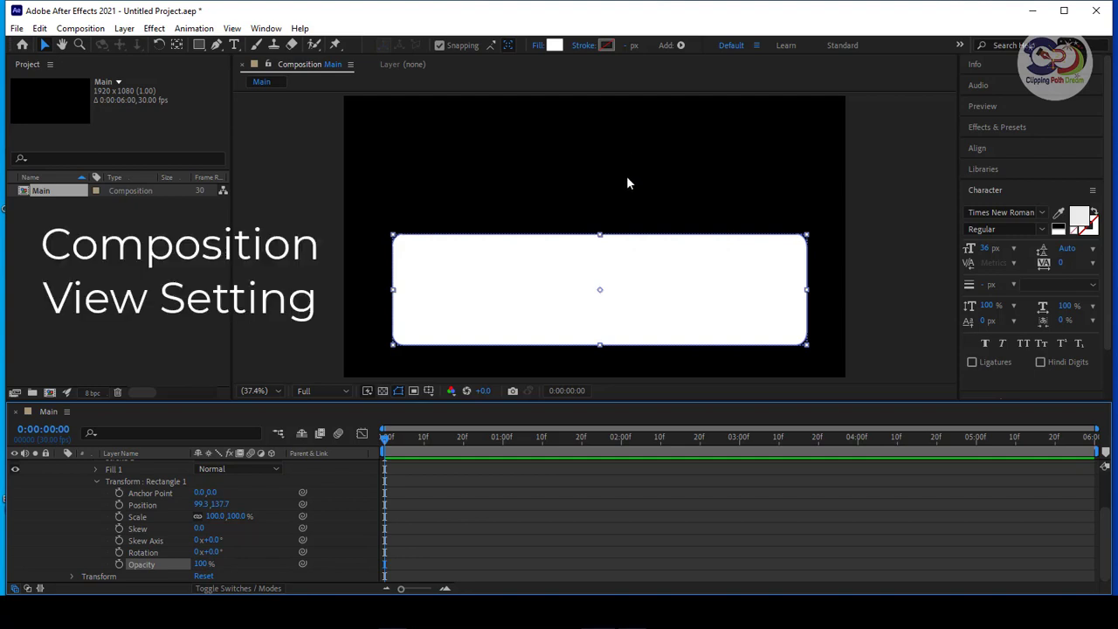
Try different magnifications of the composition view, including Fit, Fit up to 100% and 50%.
{"action": "key", "text": "comma"}
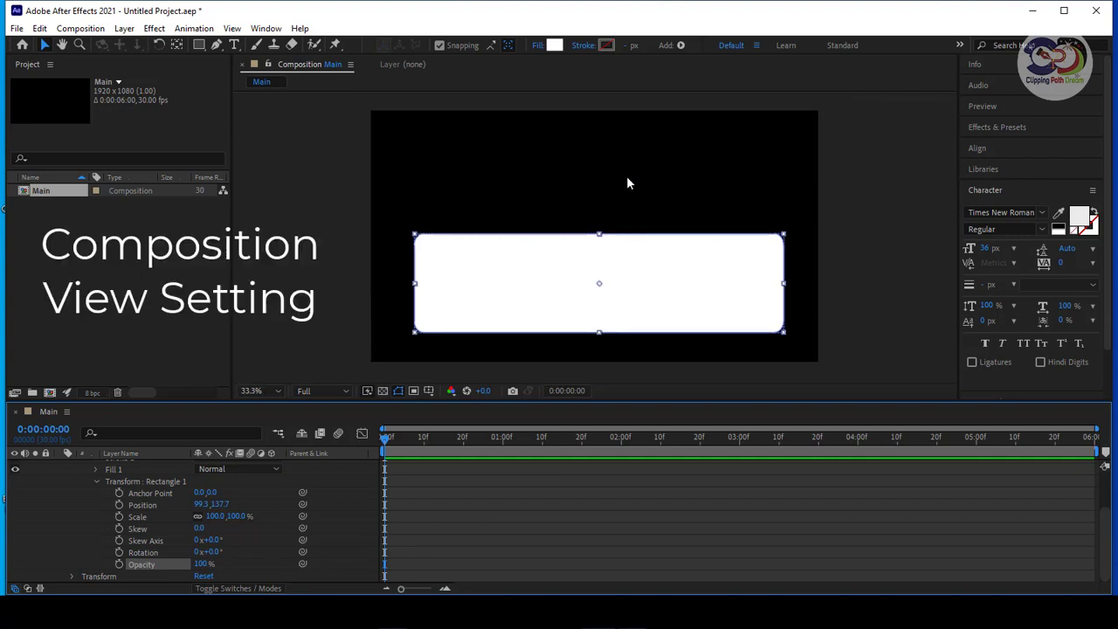
{"action": "scroll", "coordinate": [627, 178], "scroll_direction": "up", "scroll_amount": 2}
{"action": "scroll", "coordinate": [628, 179], "scroll_direction": "down", "scroll_amount": 1}
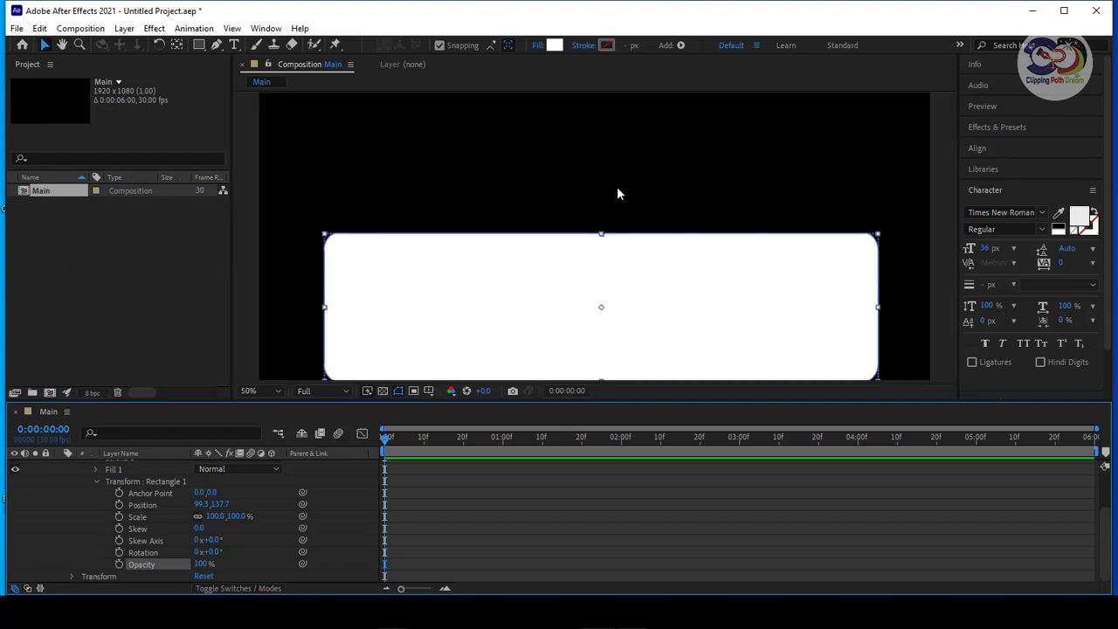
{"action": "left_click", "coordinate": [276, 390]}
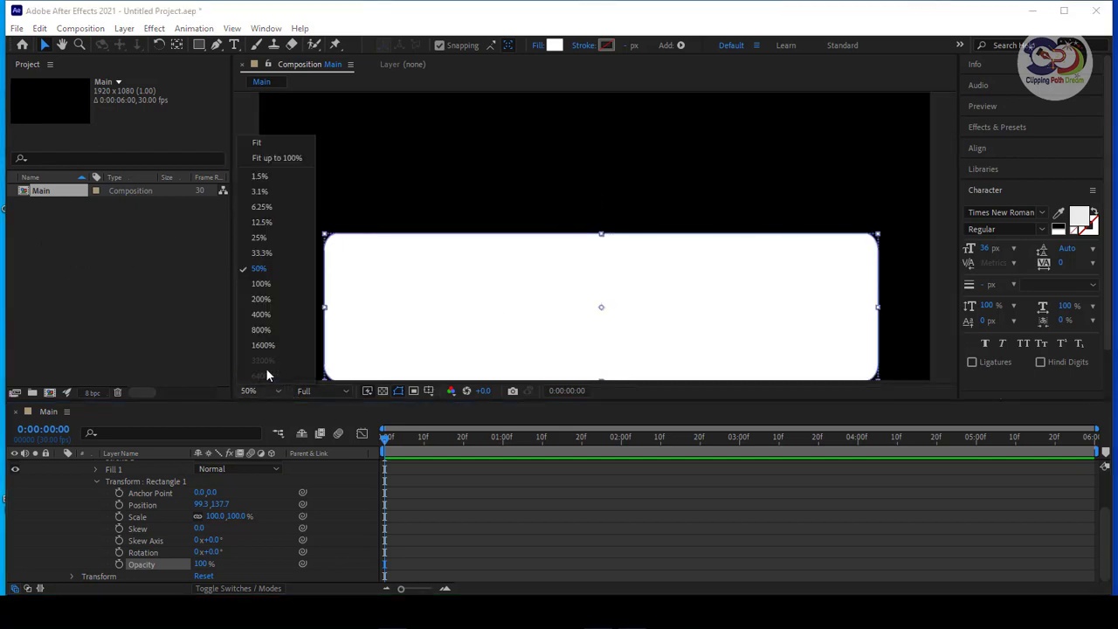
{"action": "left_click", "coordinate": [260, 143]}
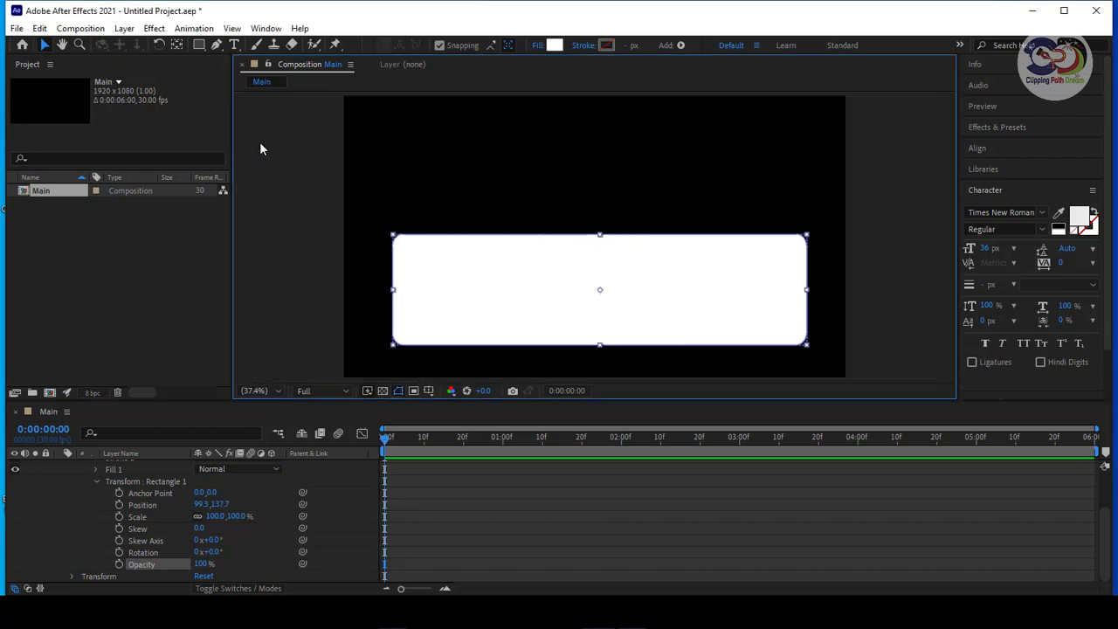
{"action": "left_click", "coordinate": [276, 391]}
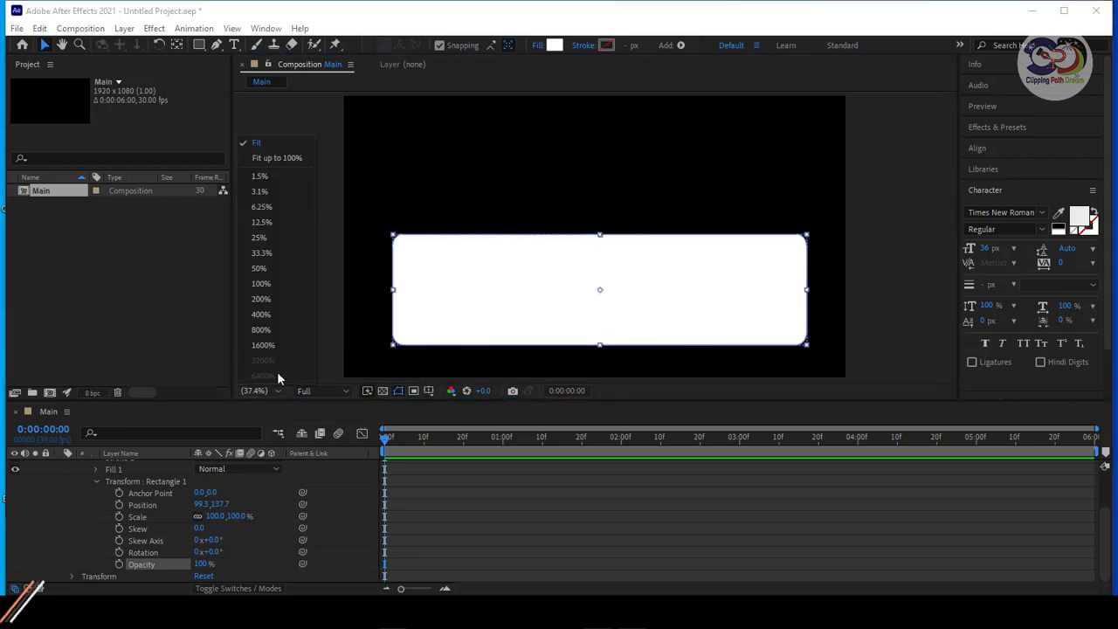
{"action": "left_click", "coordinate": [258, 161]}
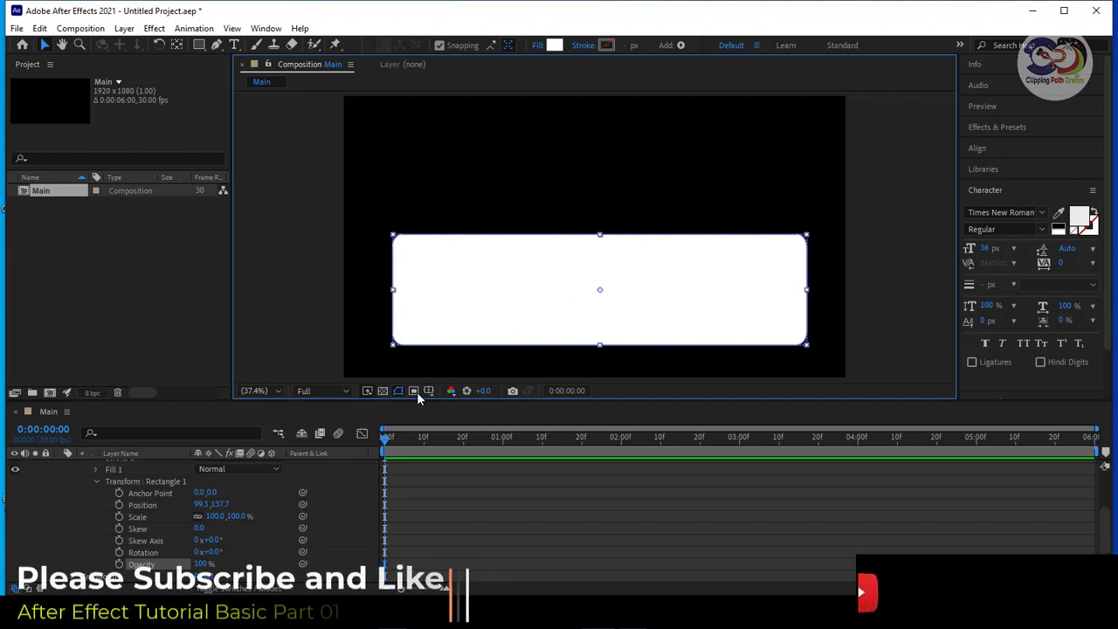
{"action": "left_click", "coordinate": [278, 390]}
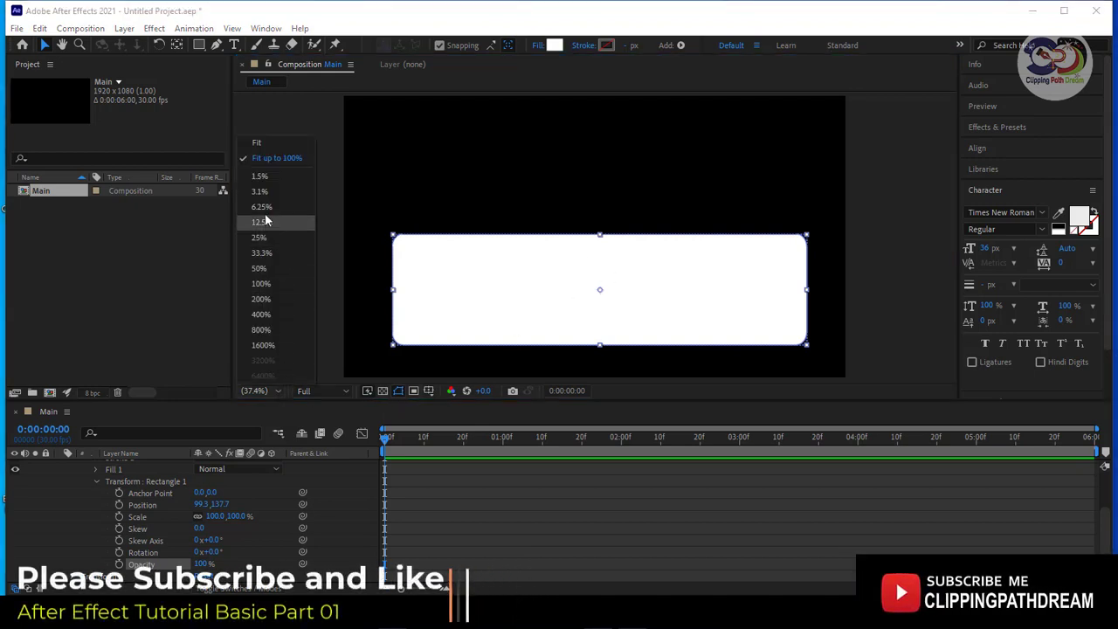
{"action": "left_click", "coordinate": [272, 266]}
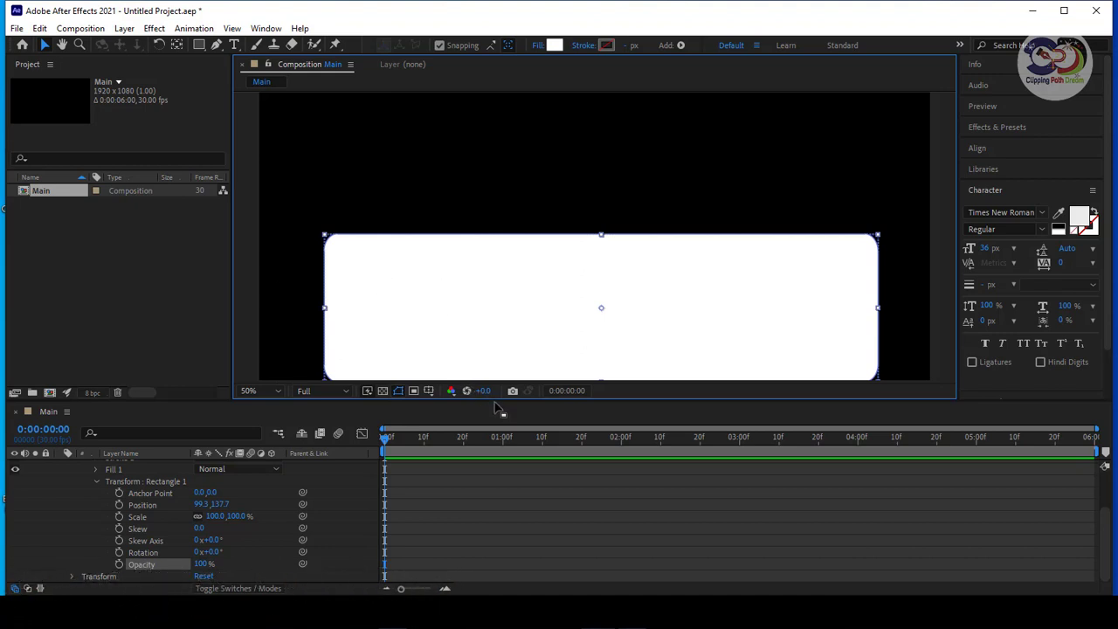
Enlarge the timeline area and collapse all properties of the Shape 01 layer.
{"action": "left_click_drag", "start_coordinate": [496, 420], "coordinate": [495, 374]}
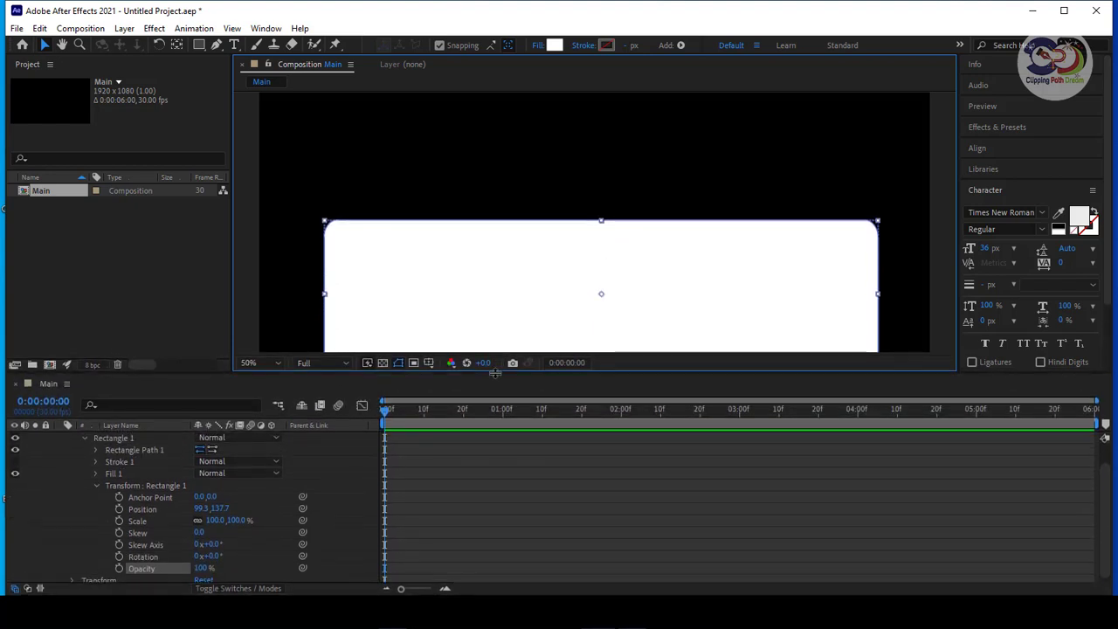
{"action": "left_click", "coordinate": [87, 436]}
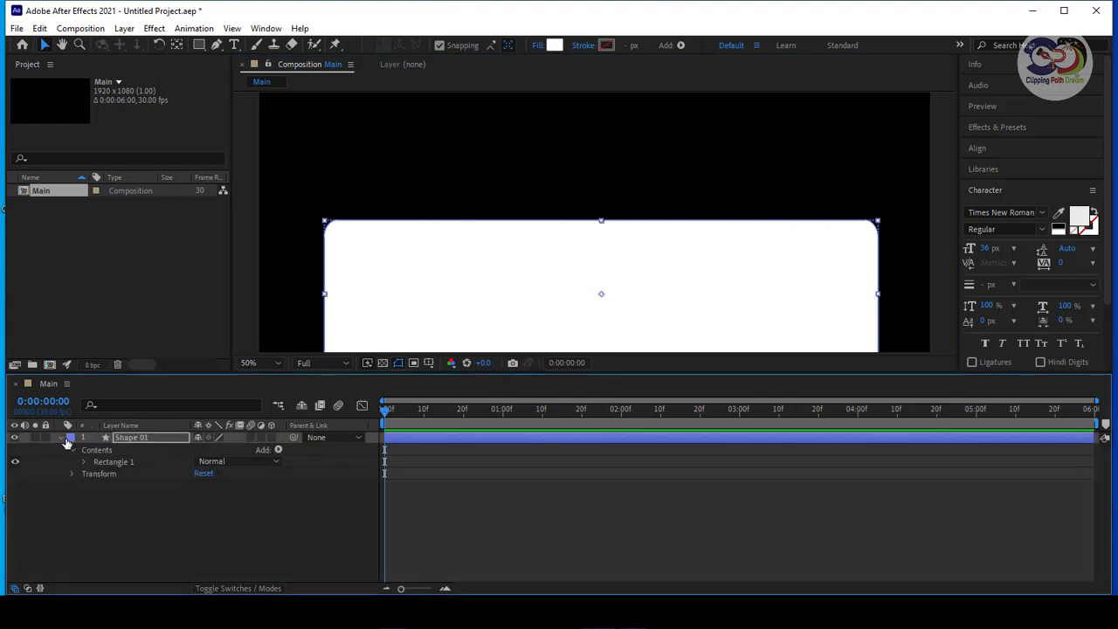
{"action": "left_click", "coordinate": [68, 438]}
{"action": "left_click", "coordinate": [61, 438]}
{"action": "left_click", "coordinate": [61, 437]}
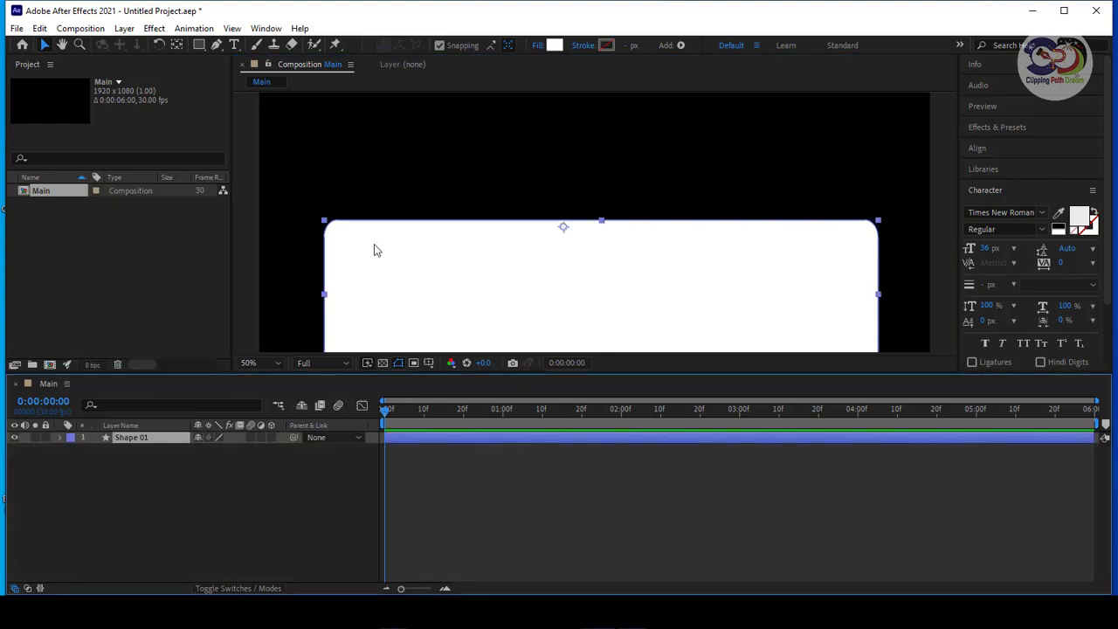
Fit the whole composition into the composition view.
{"action": "left_click", "coordinate": [253, 365]}
{"action": "left_click", "coordinate": [251, 128]}
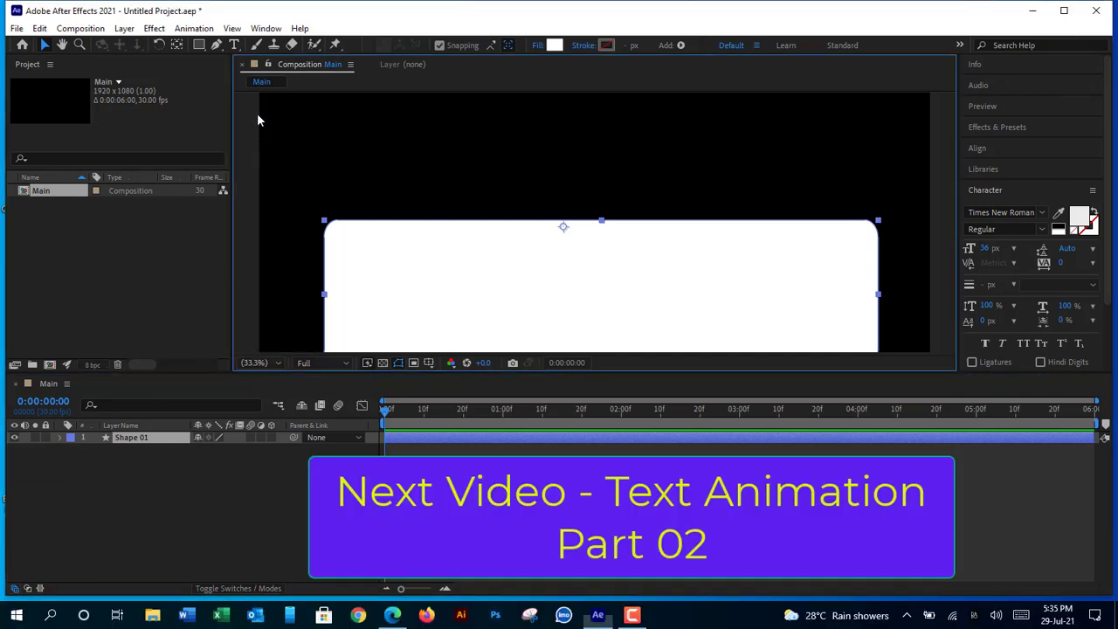